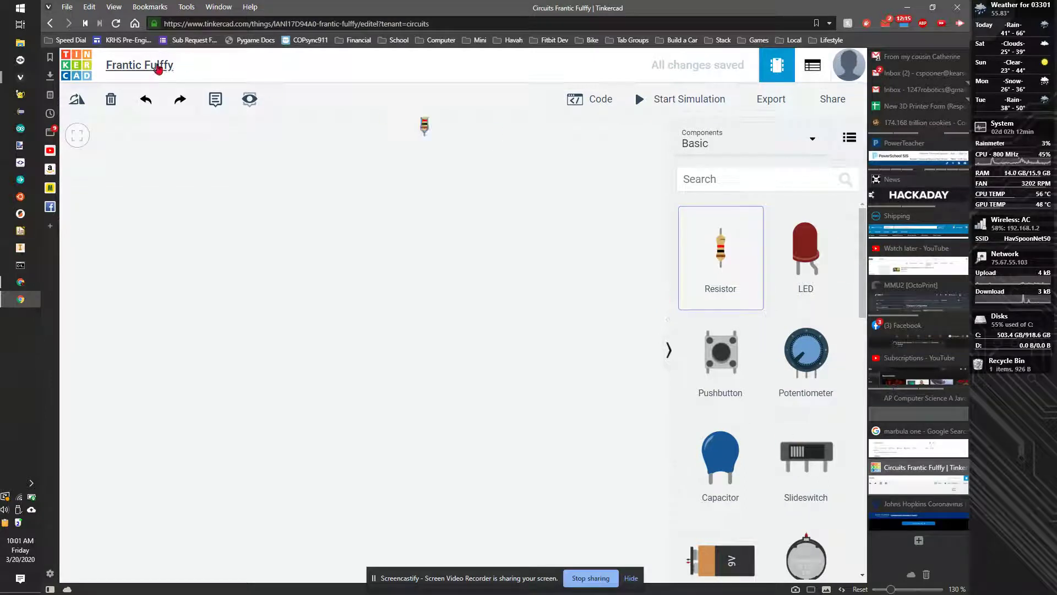
# - Change the project title from Frantic Fuffy to 'Digital Logic'
pyautogui.click(155, 63)
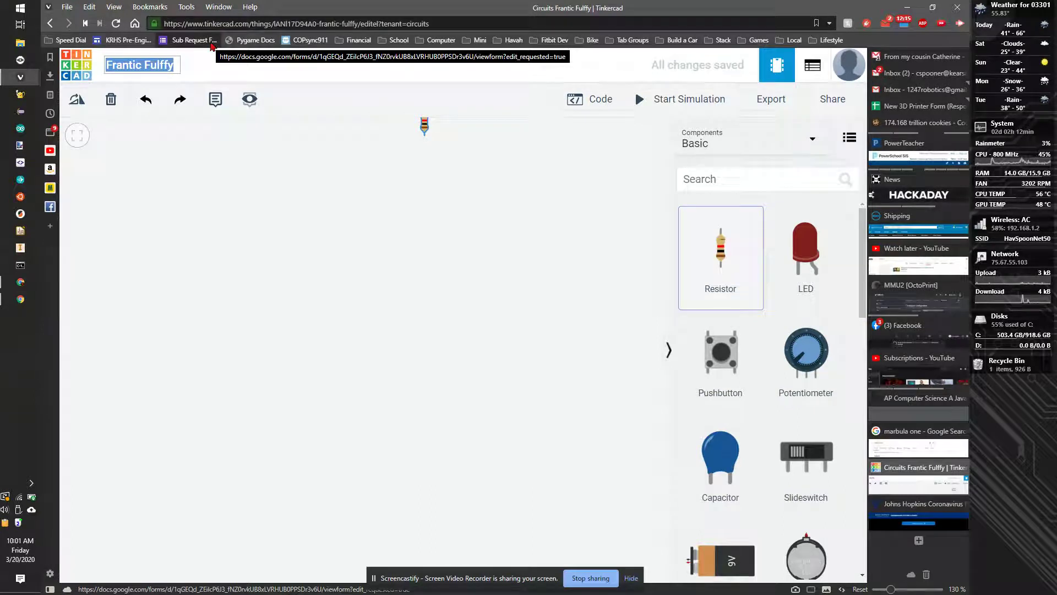
pyautogui.write('Digital Logic')
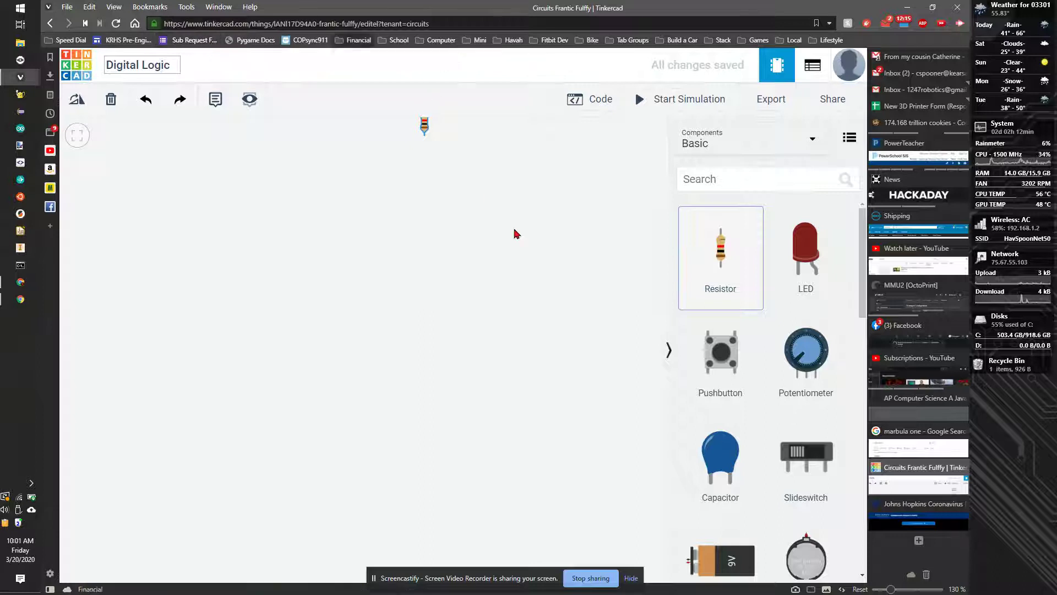
pyautogui.press('Return')
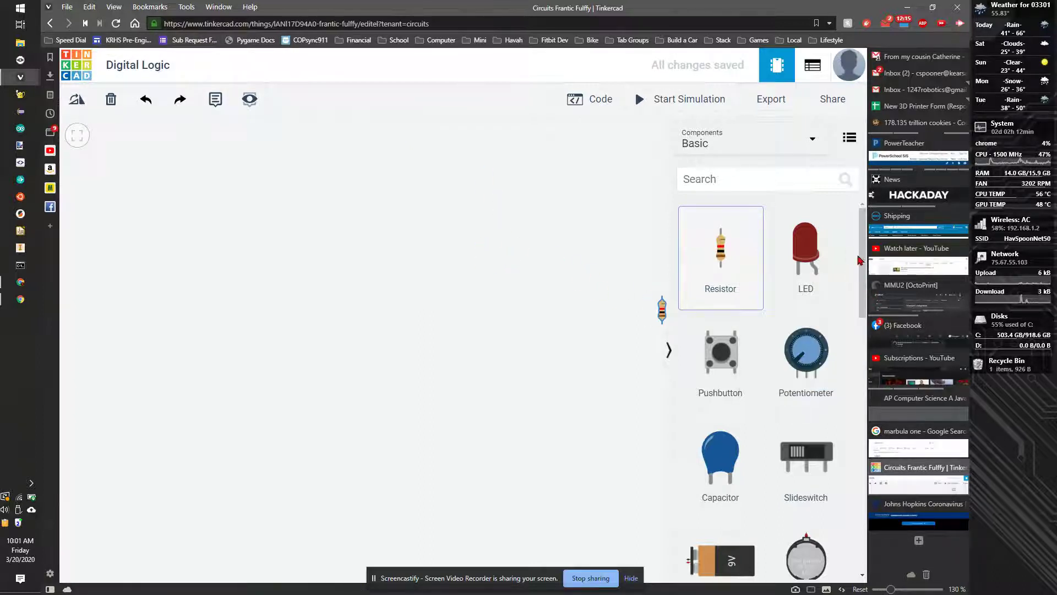
# - Place a Breadboard Small on the workspace and center it in view
pyautogui.scroll(-4, 810, 385)
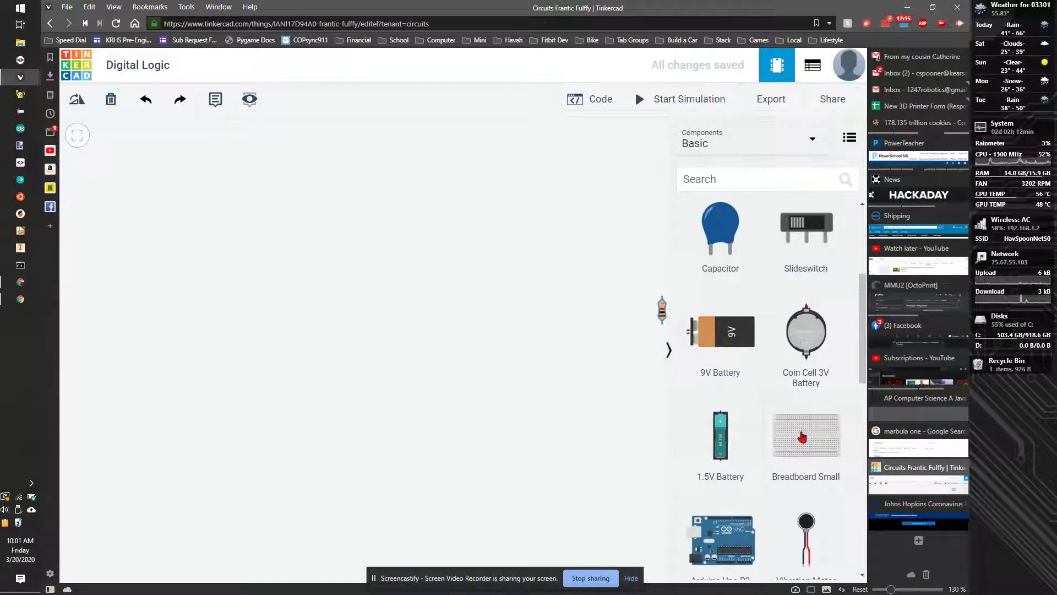
pyautogui.moveTo(801, 437); pyautogui.dragTo(432, 347)
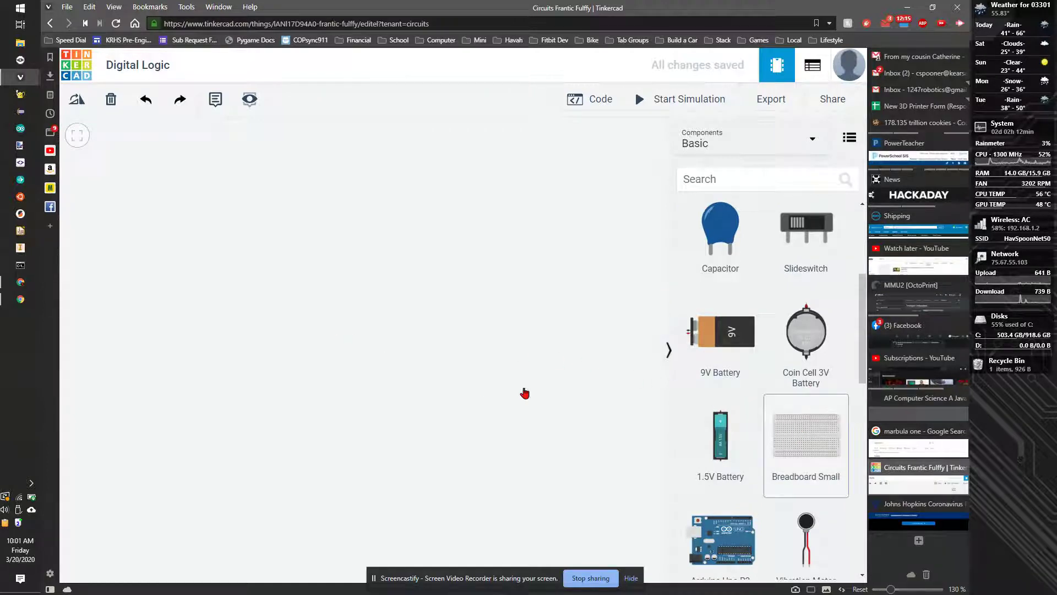
pyautogui.click(568, 373)
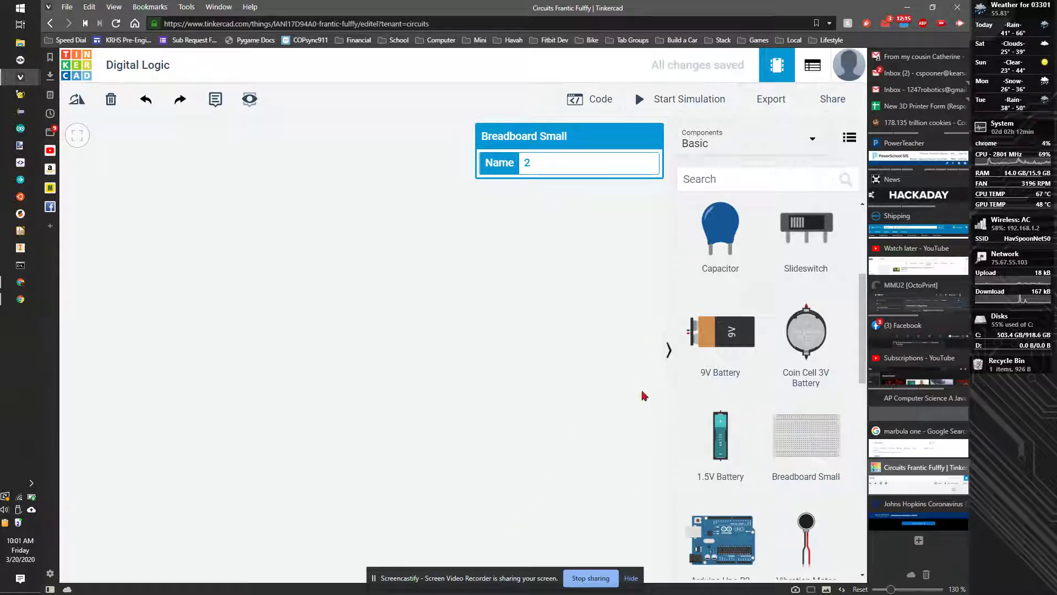
pyautogui.click(498, 361)
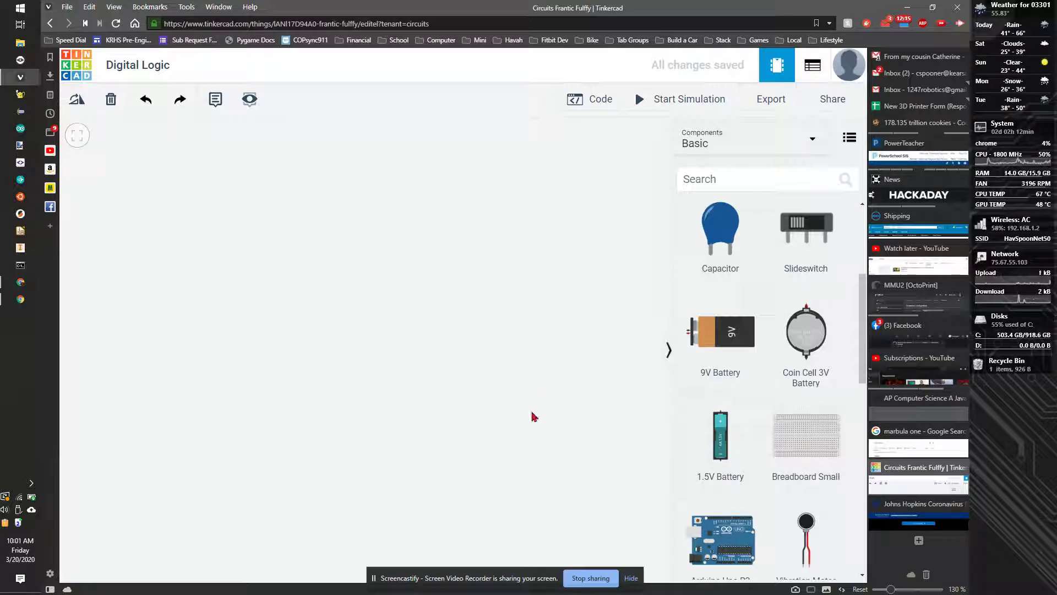
pyautogui.moveTo(585, 404); pyautogui.dragTo(531, 395)
pyautogui.moveTo(621, 371); pyautogui.dragTo(505, 300)
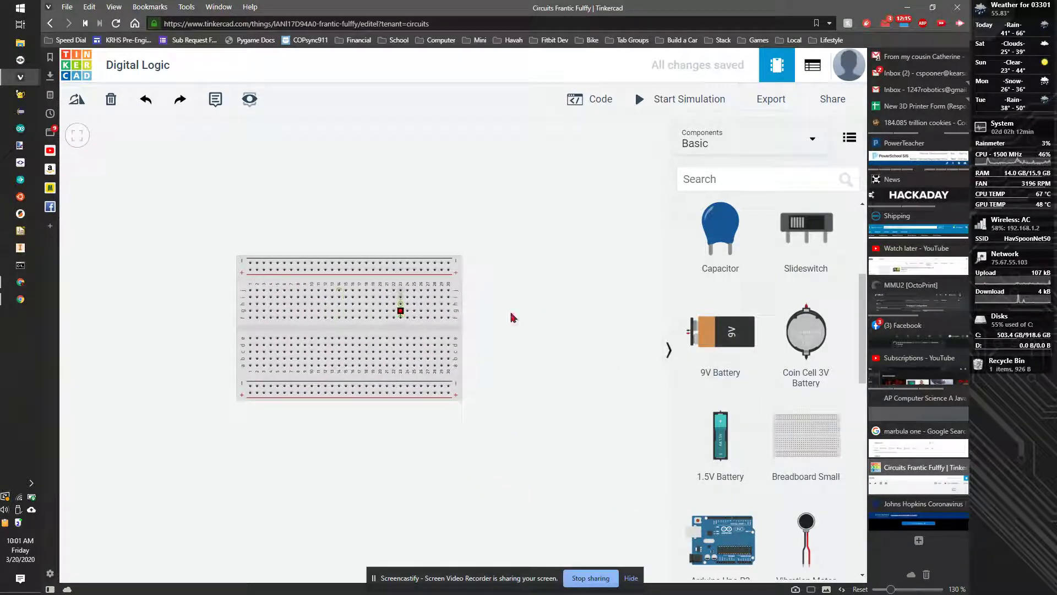
pyautogui.click(347, 289)
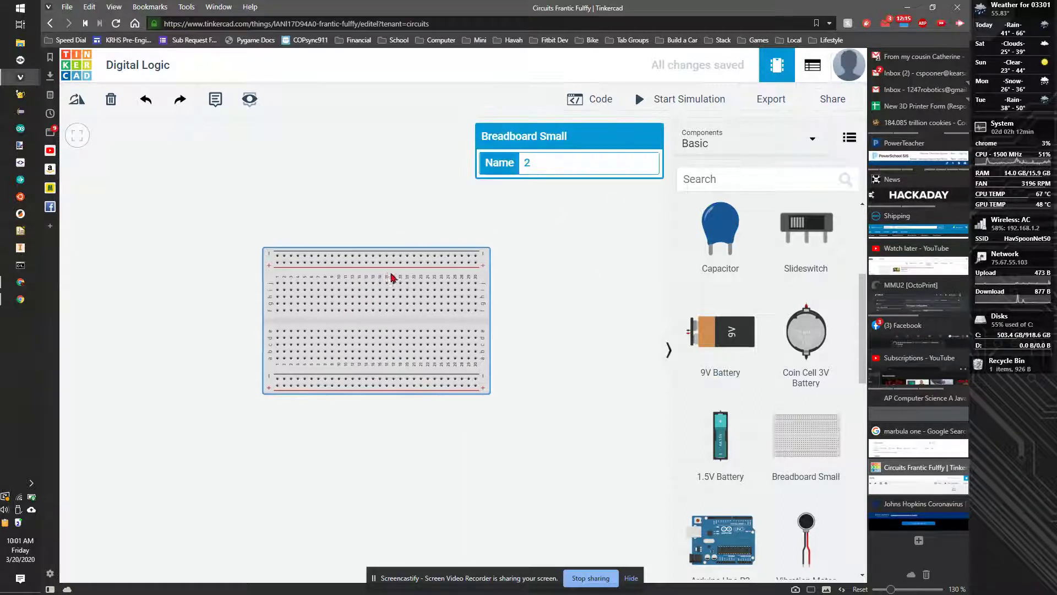
# - Search 'power' and add a Power Supply to the left of the breadboard
pyautogui.click(726, 183)
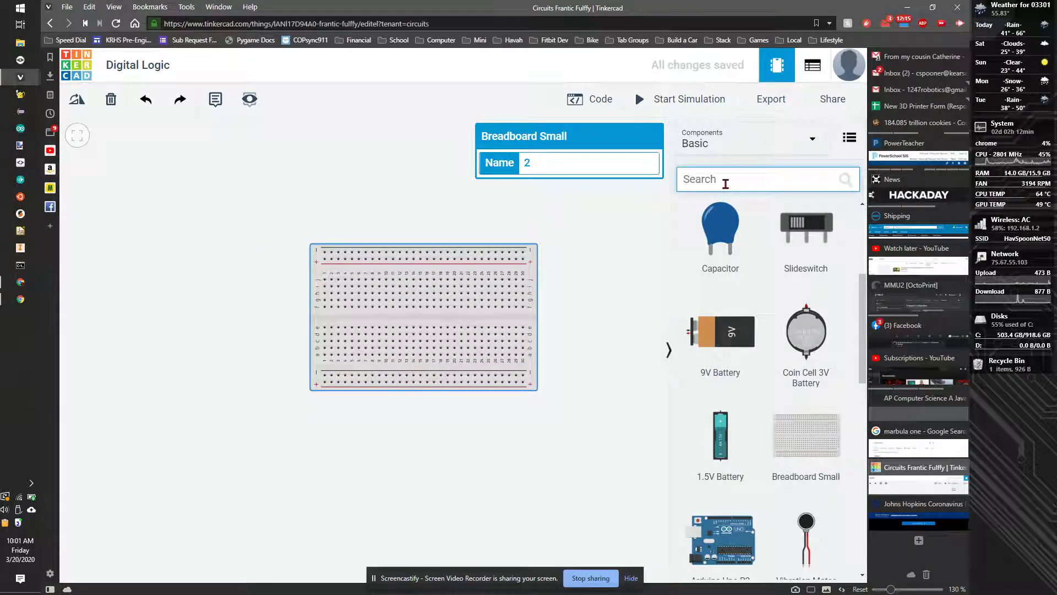
pyautogui.write('power')
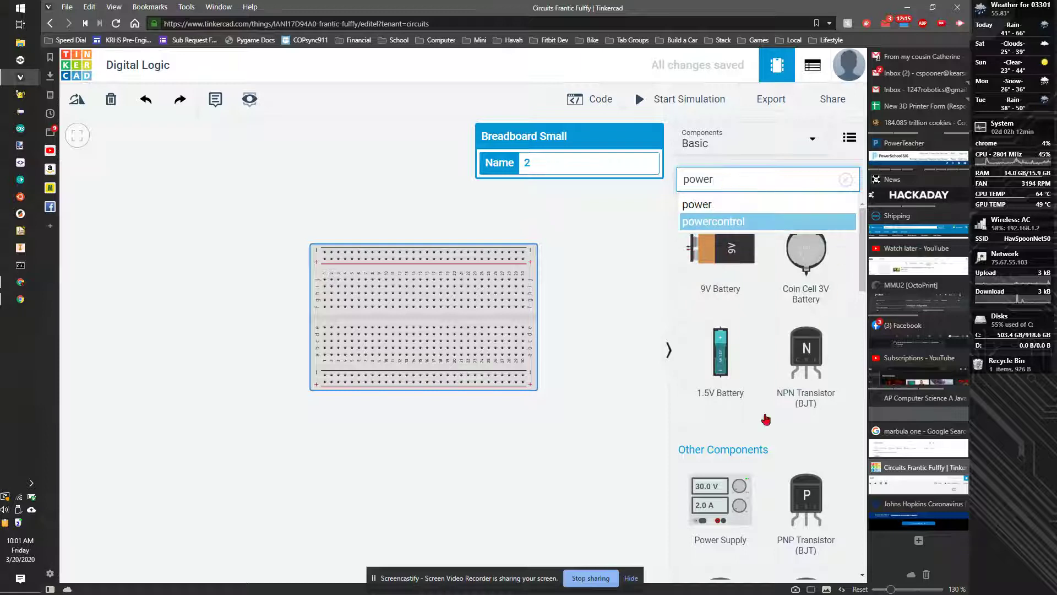
pyautogui.moveTo(727, 502); pyautogui.dragTo(203, 310)
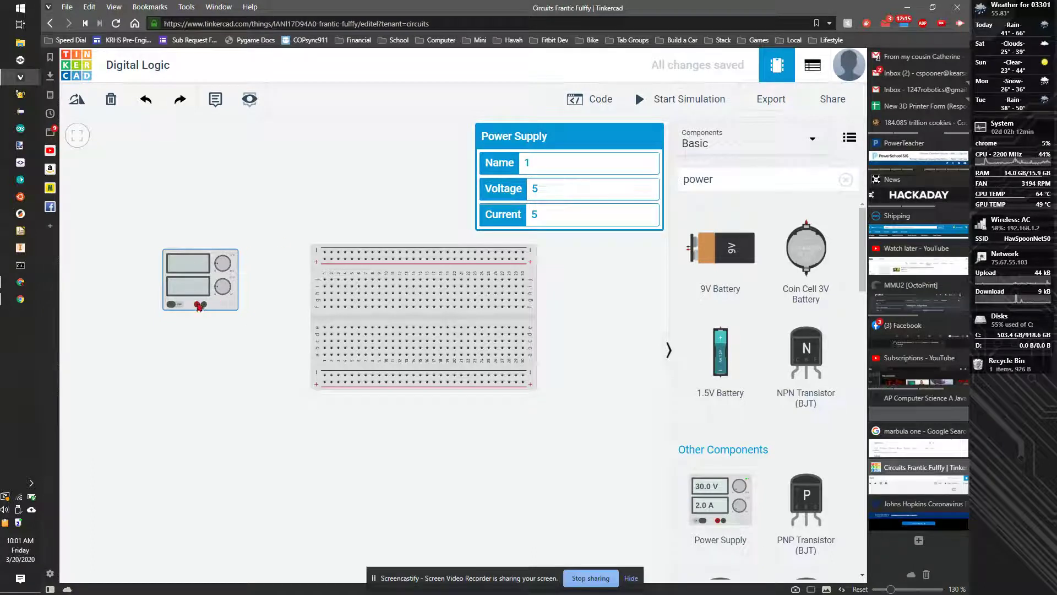
# - Wire the supply's positive terminal to the bottom power rail in red
pyautogui.click(198, 304)
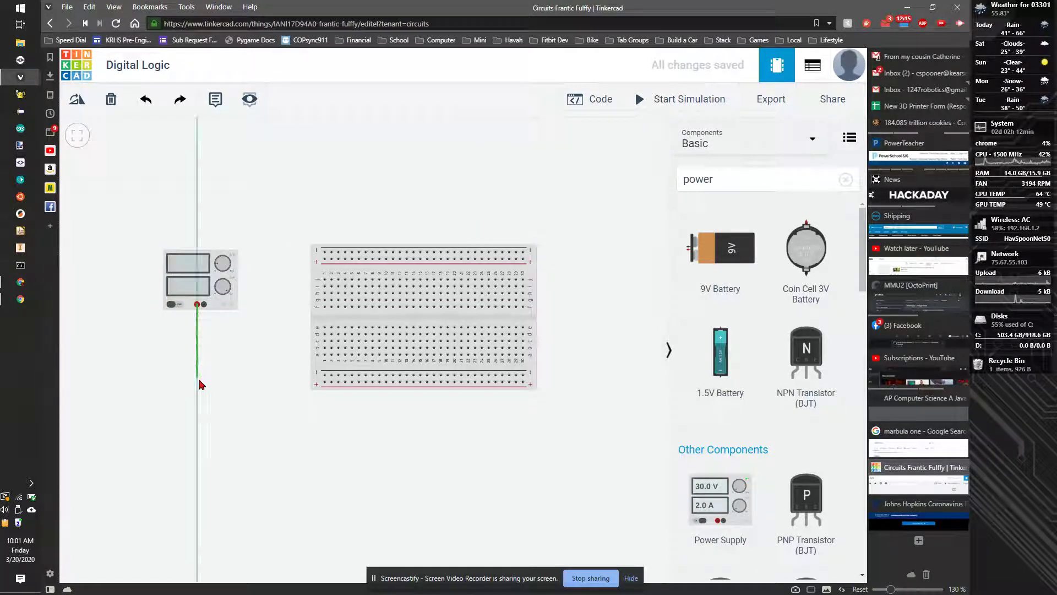
pyautogui.click(199, 382)
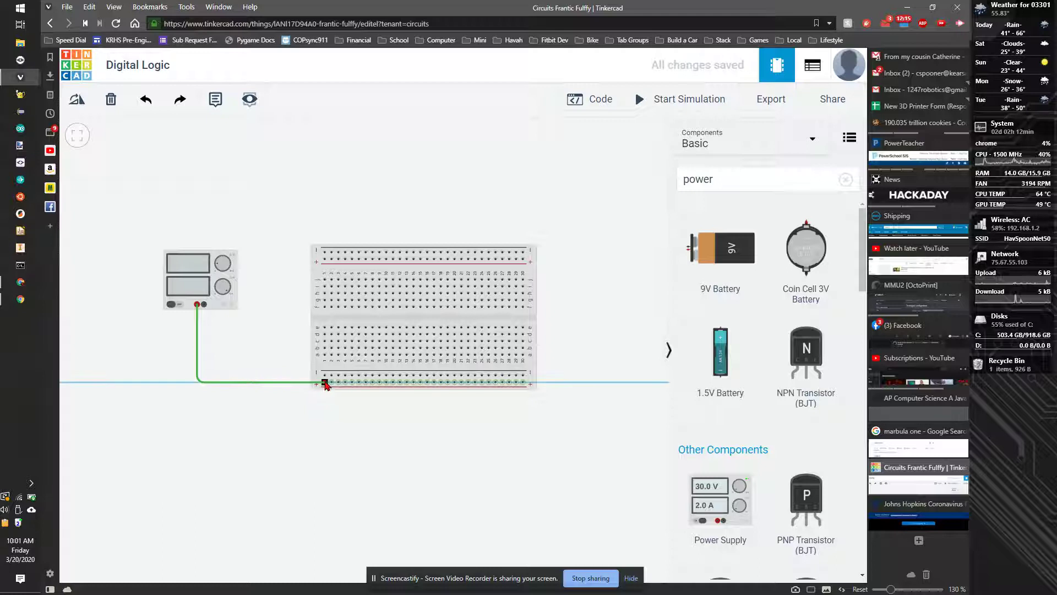
pyautogui.click(325, 383)
pyautogui.click(556, 164)
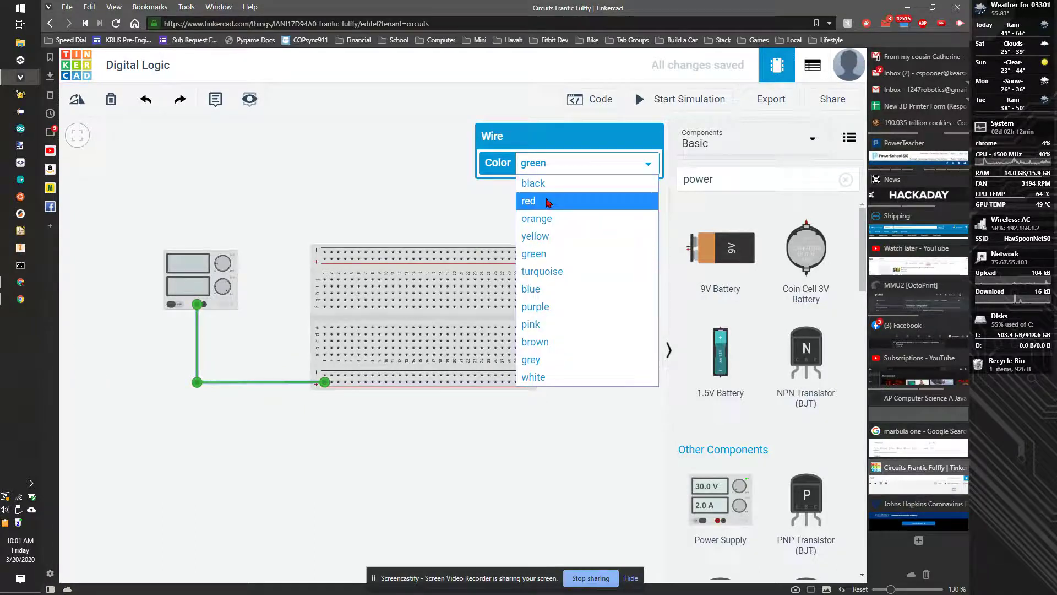
pyautogui.click(550, 201)
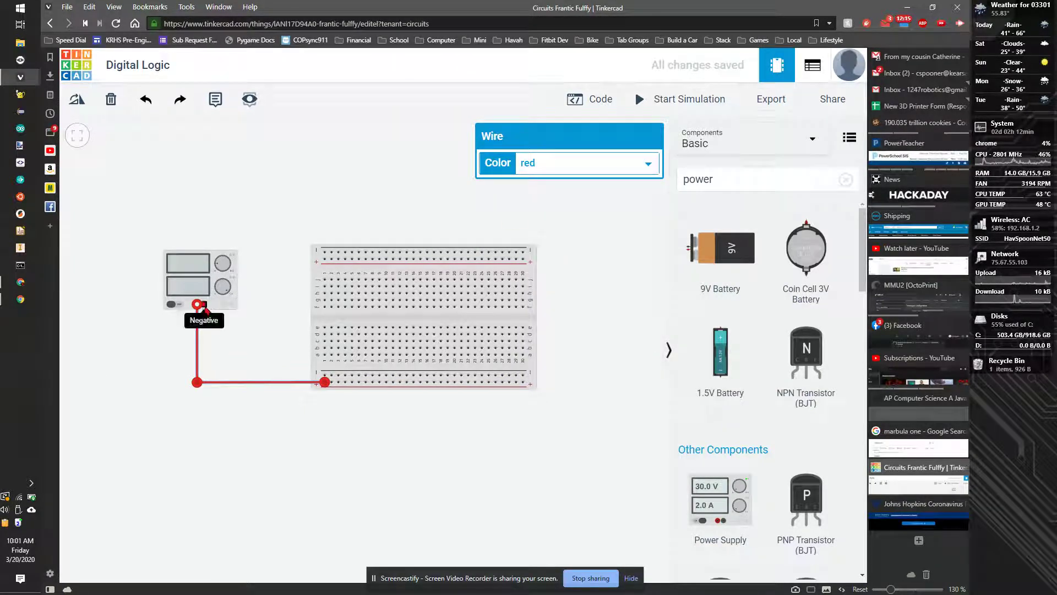
# - Wire the supply's negative terminal to the bottom rail in black
pyautogui.click(204, 305)
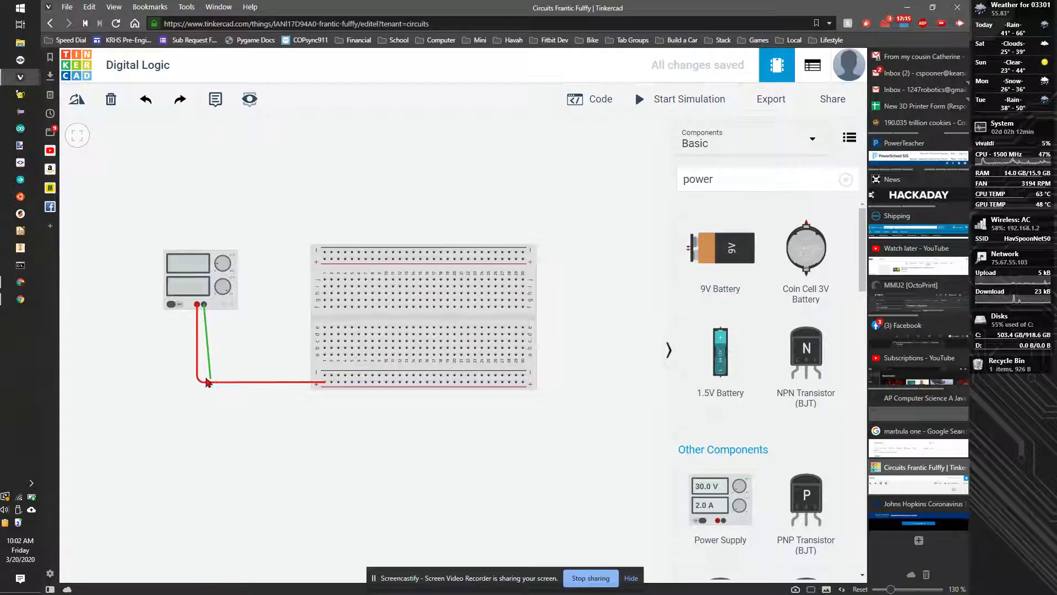
pyautogui.click(204, 377)
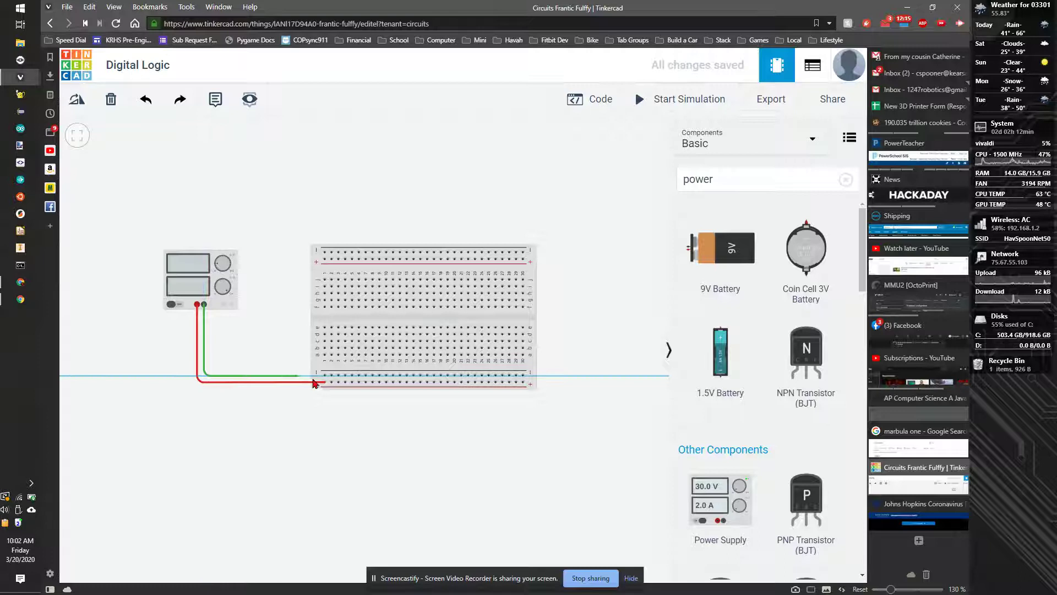
pyautogui.click(325, 376)
pyautogui.click(567, 164)
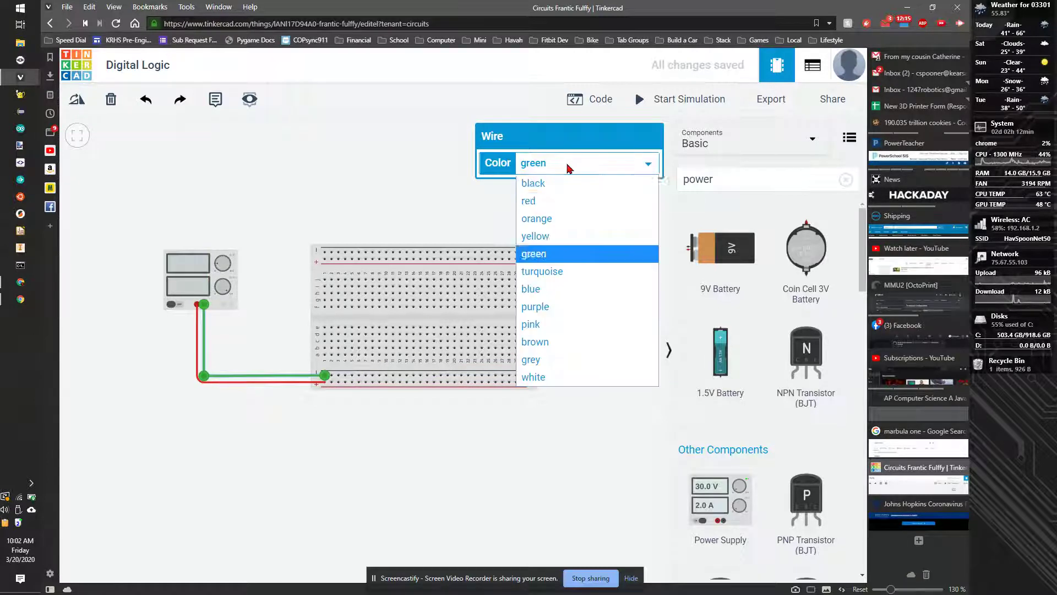
pyautogui.click(552, 179)
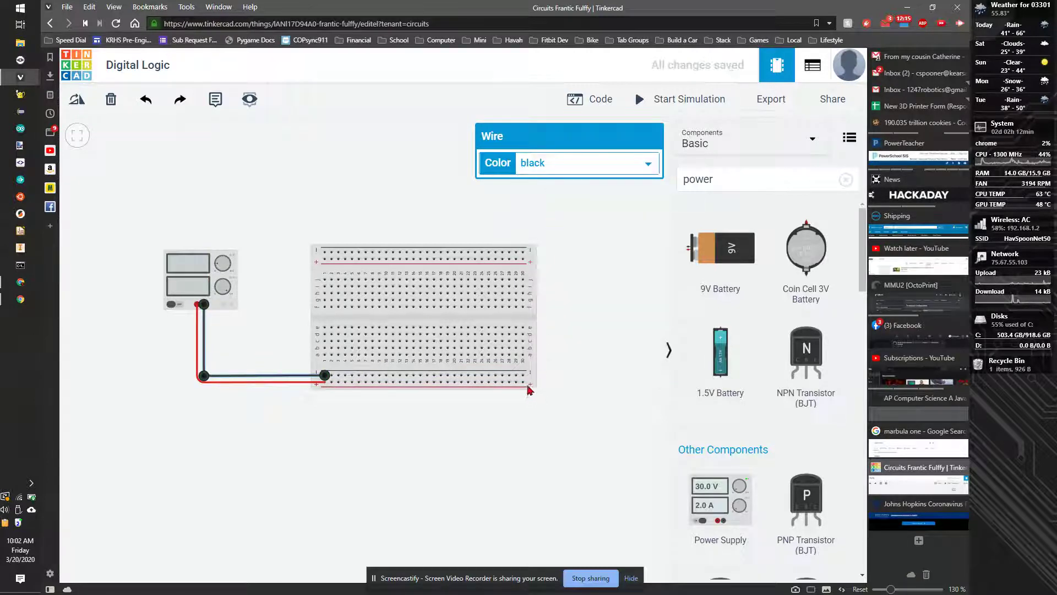
# - Route a jumper from the bottom rail's right end up toward the top rail
pyautogui.click(528, 387)
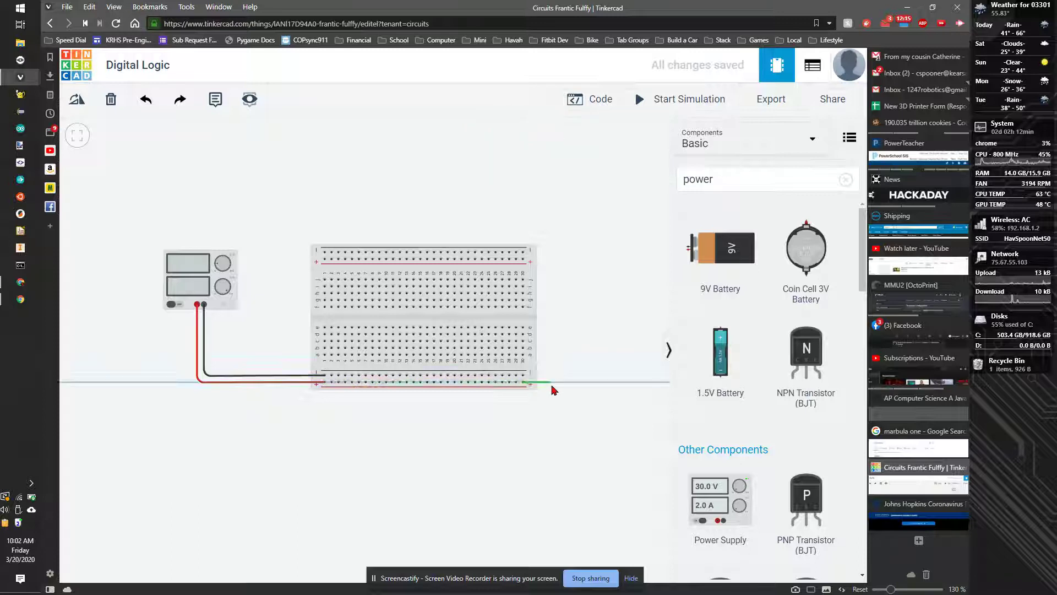
pyautogui.click(551, 382)
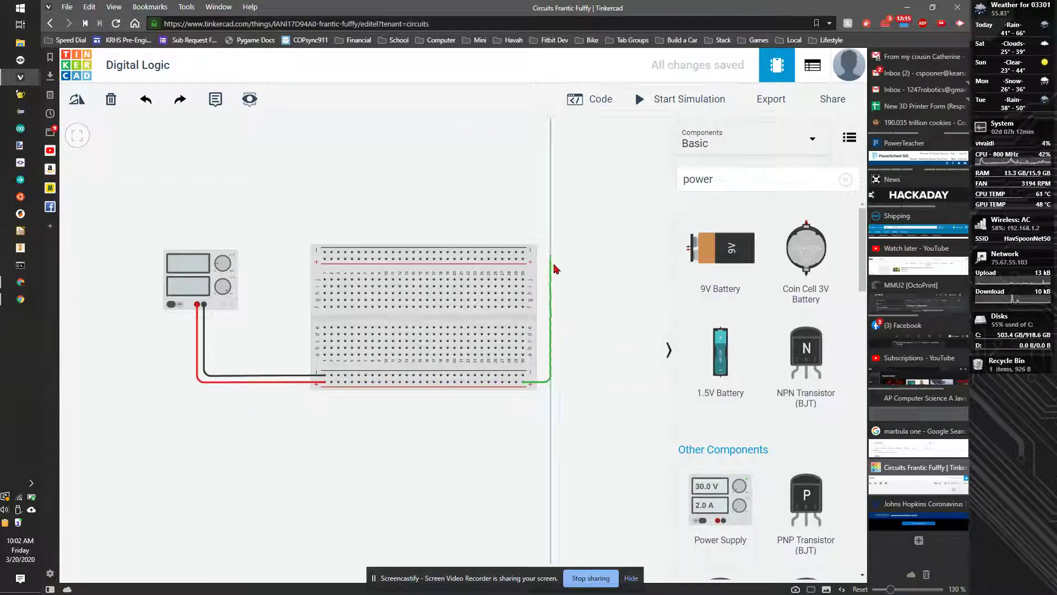
pyautogui.click(550, 257)
# - Finish the right-side jumper on the top rail, adjust its bends, and make it red
pyautogui.click(523, 258)
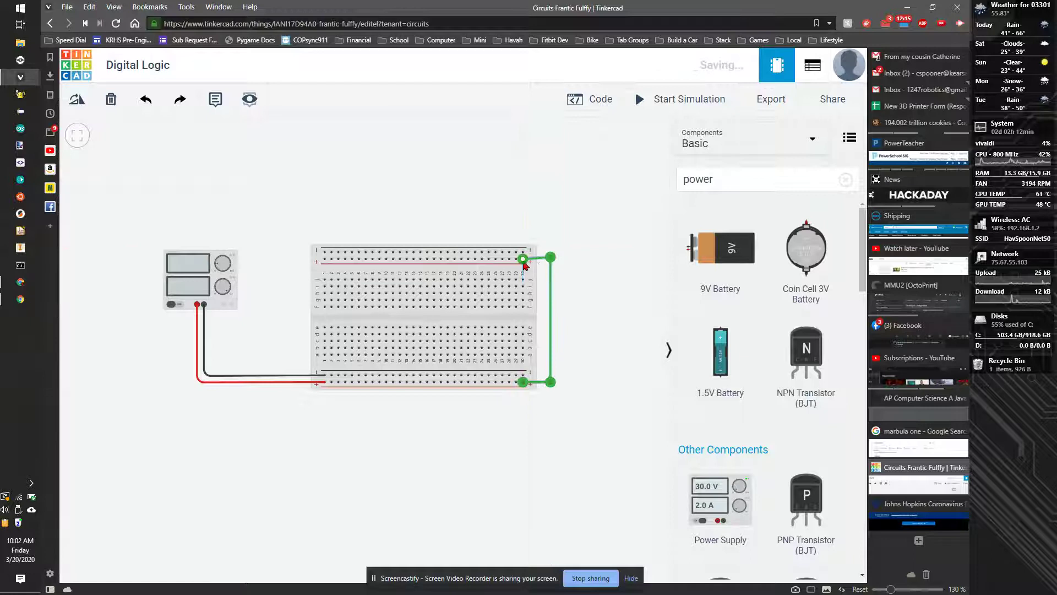
pyautogui.moveTo(552, 258); pyautogui.dragTo(551, 259)
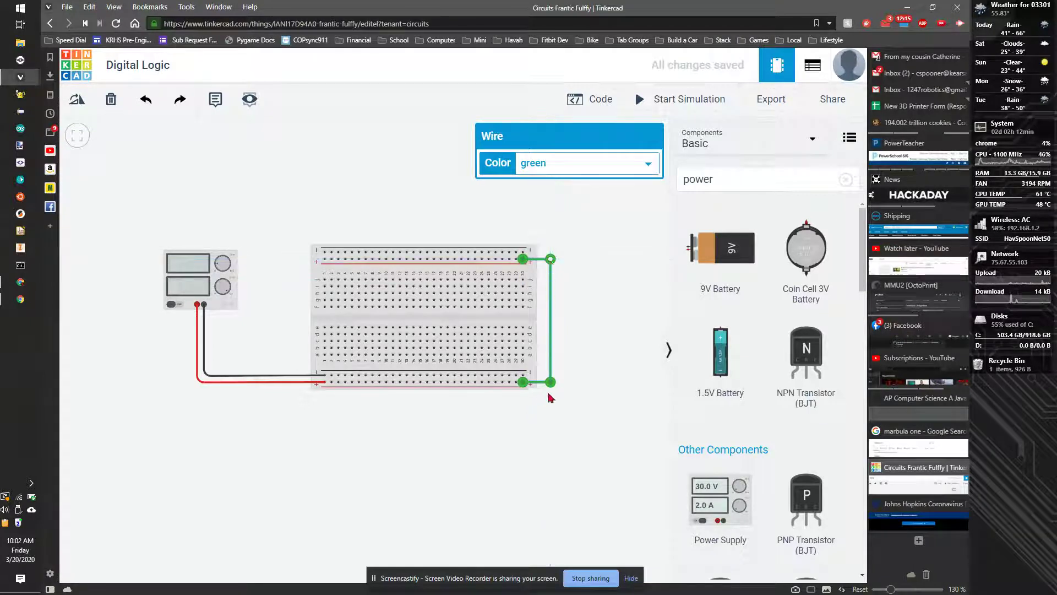
pyautogui.moveTo(551, 382); pyautogui.dragTo(551, 382)
pyautogui.click(556, 165)
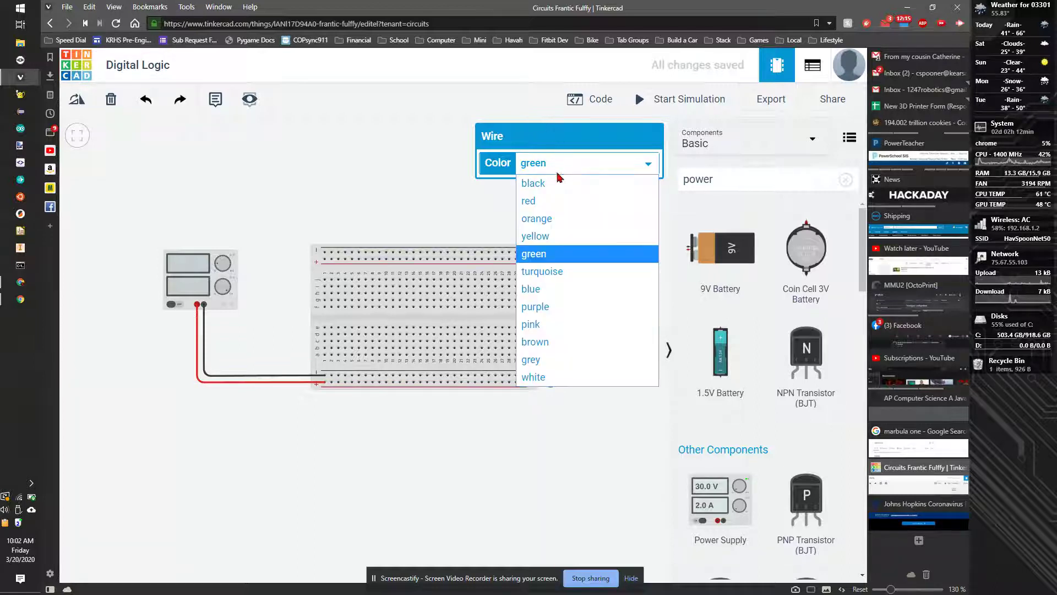
pyautogui.click(542, 201)
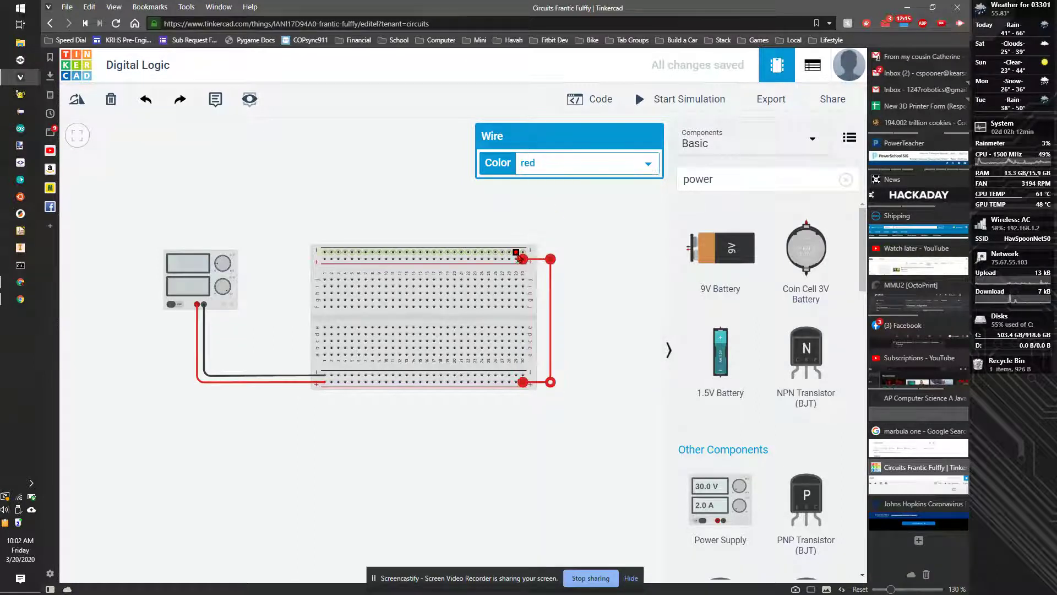
# - Draw a second jumper from the top rail down to the bottom rail
pyautogui.moveTo(526, 255)
pyautogui.mouseDown()
pyautogui.moveTo(550, 252)
pyautogui.moveTo(537, 252)
pyautogui.mouseUp()
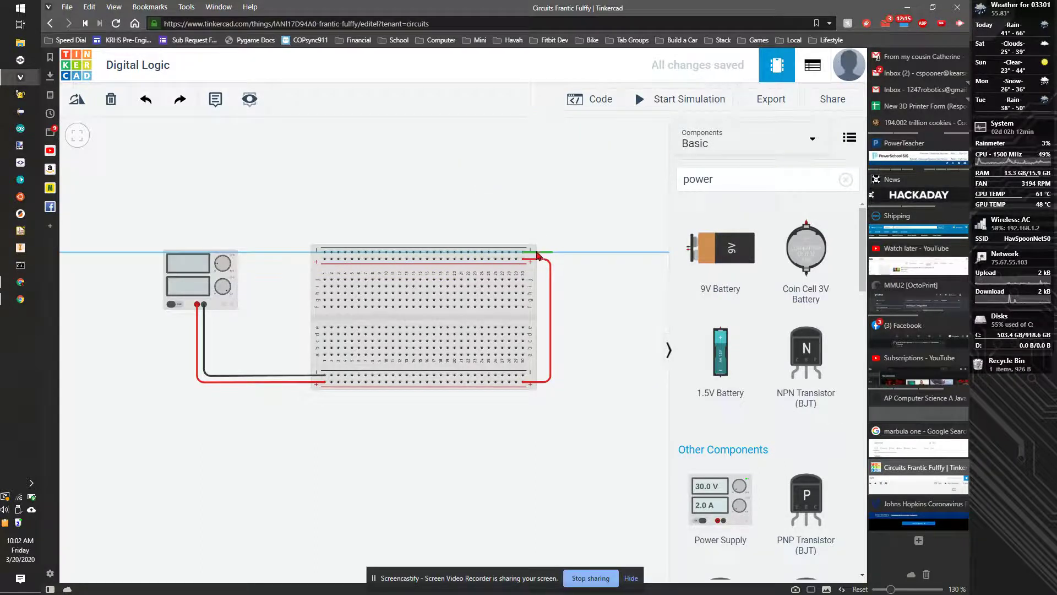
pyautogui.click(541, 254)
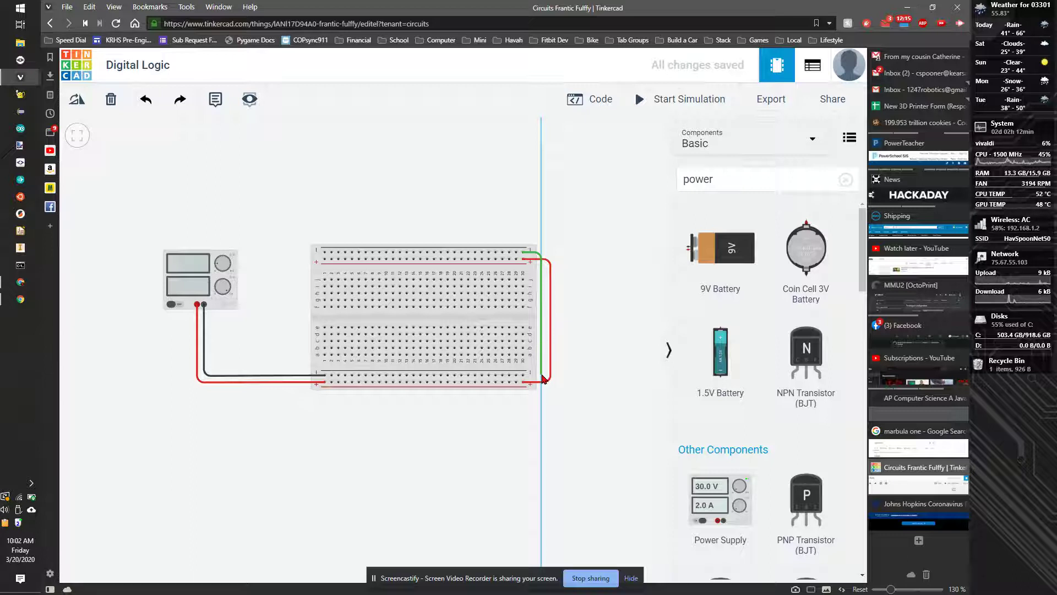
pyautogui.click(542, 375)
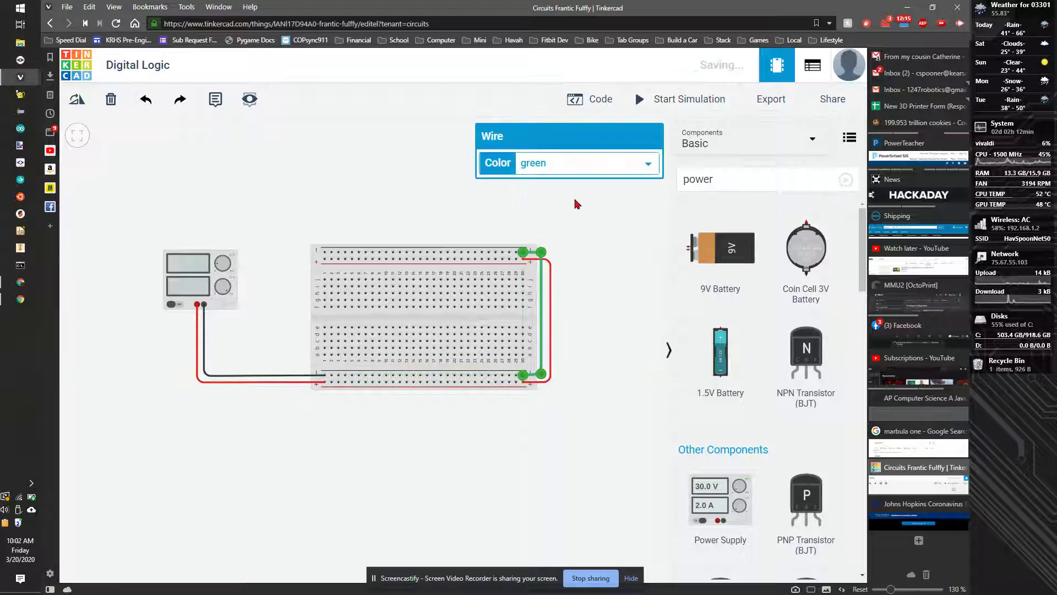
pyautogui.click(570, 163)
pyautogui.press('Escape')
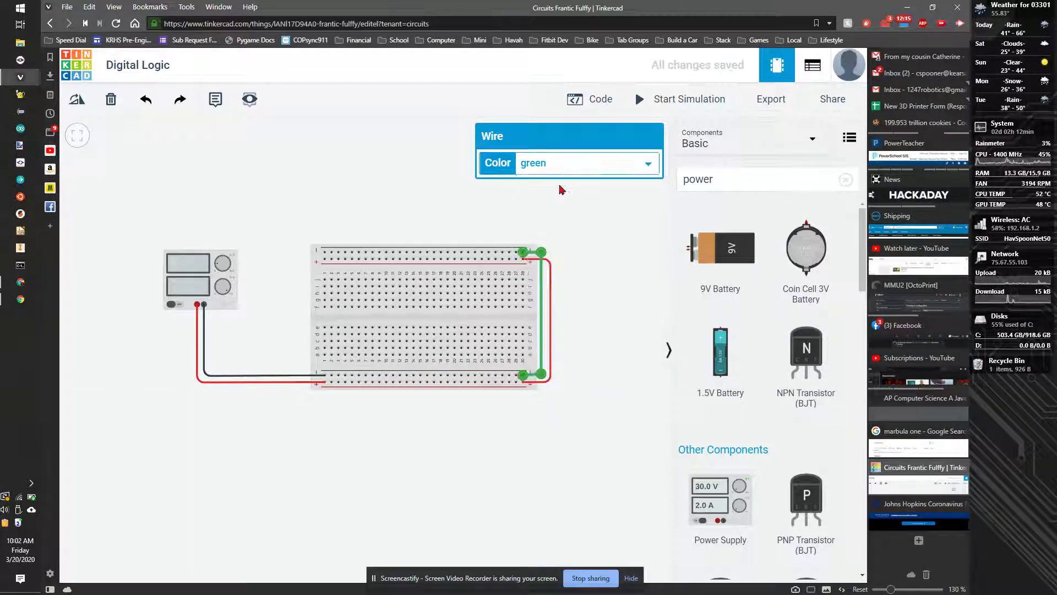
# - Make the second jumper black, then search 'and' and place a 74HC08 chip on the breadboard
pyautogui.press('b')
pyautogui.doubleClick(711, 179)
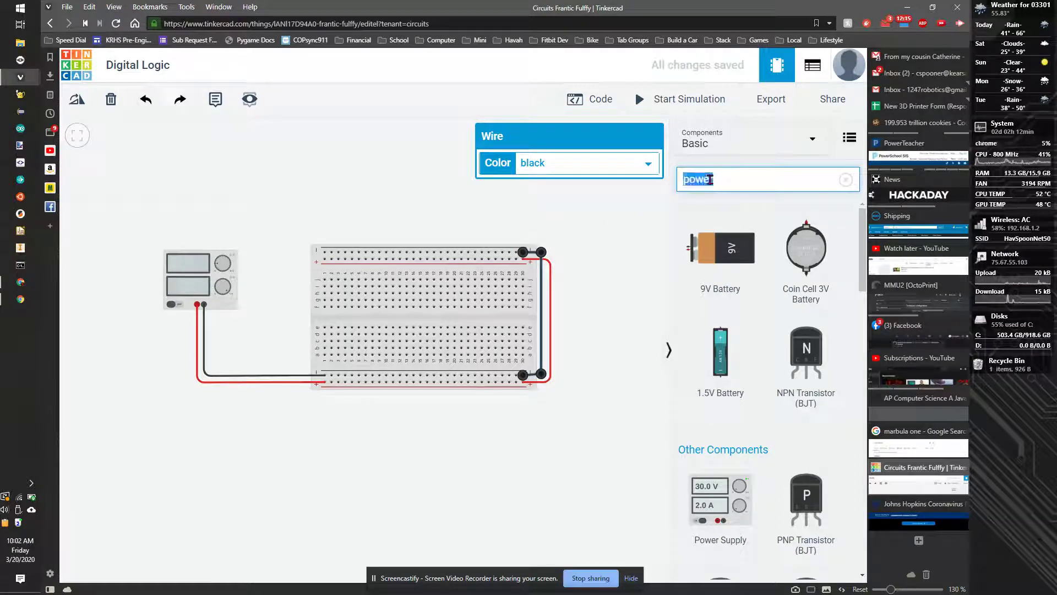
pyautogui.write('and')
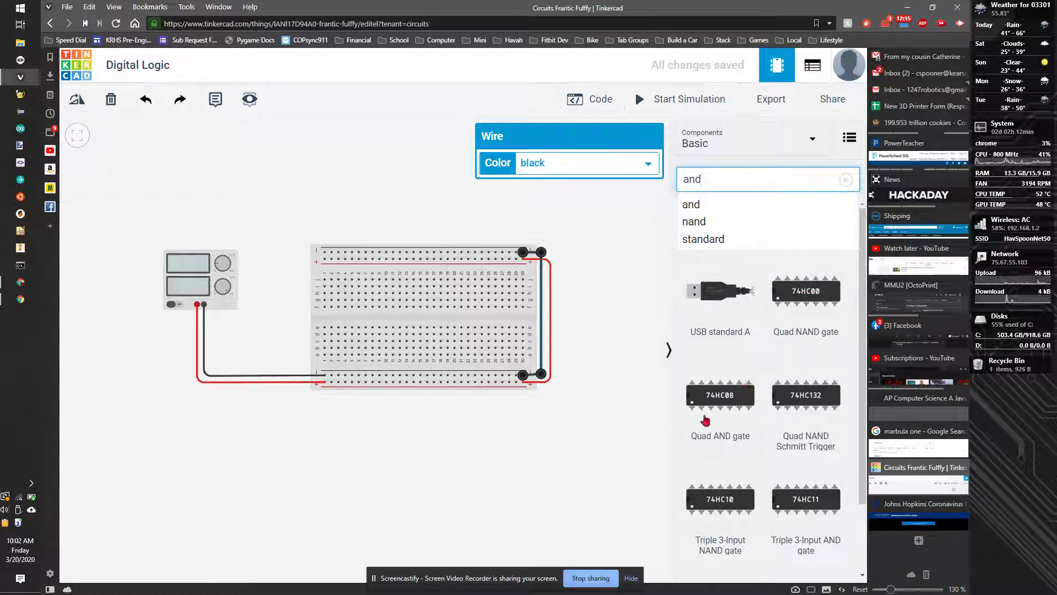
pyautogui.moveTo(620, 397); pyautogui.dragTo(385, 308)
pyautogui.click(409, 213)
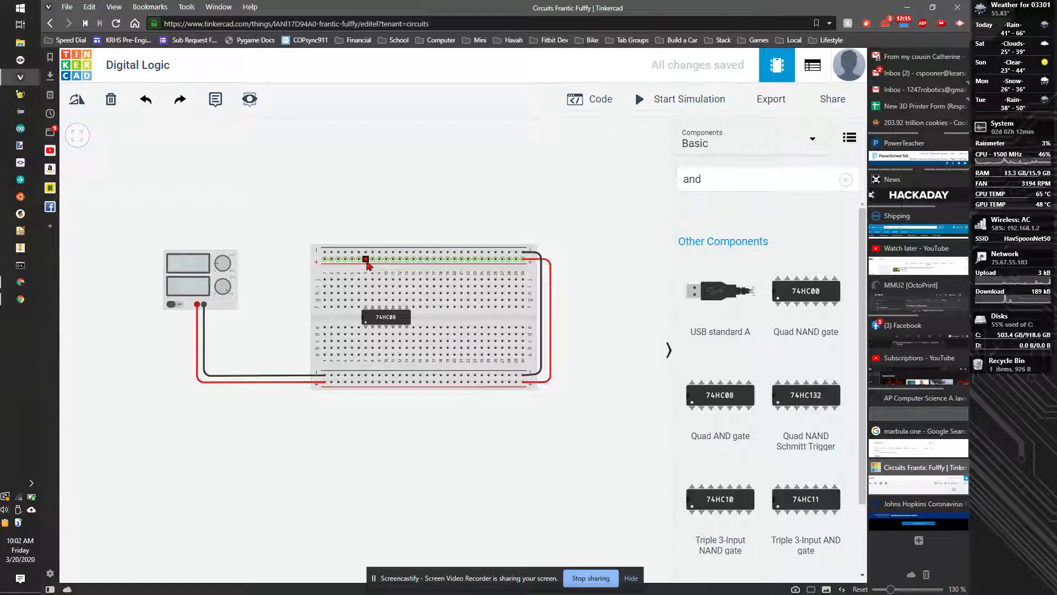
# - Add a red wire from the top power rail down to the chip's row
pyautogui.click(365, 260)
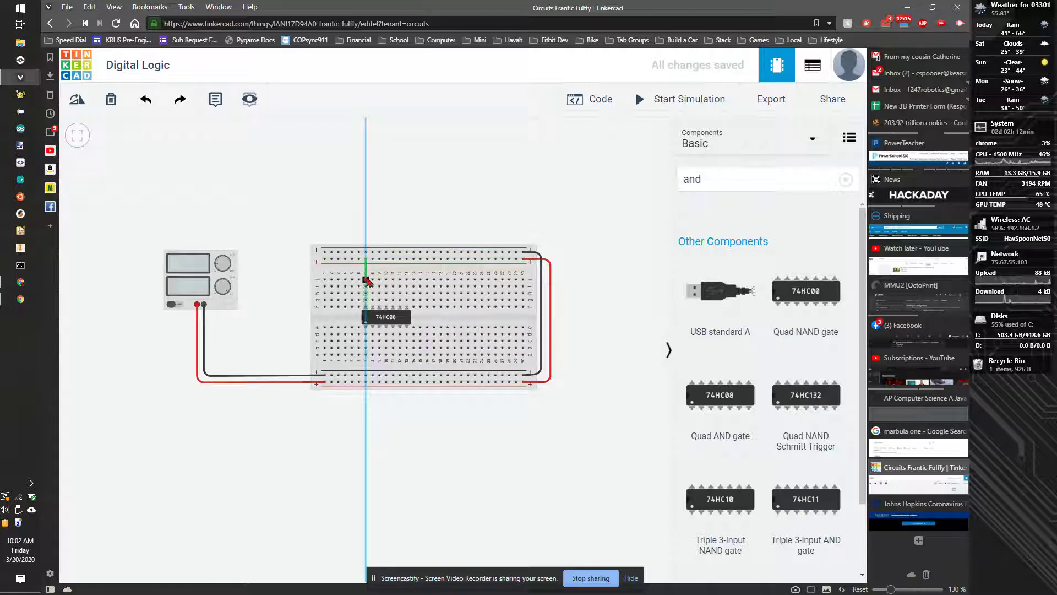
pyautogui.click(365, 279)
pyautogui.click(539, 163)
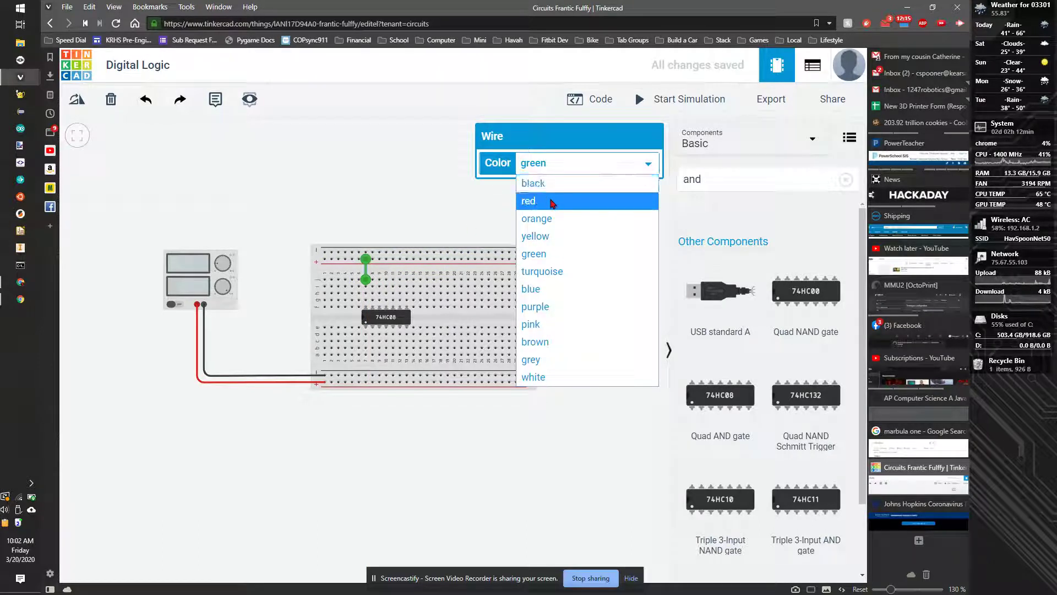
pyautogui.click(556, 202)
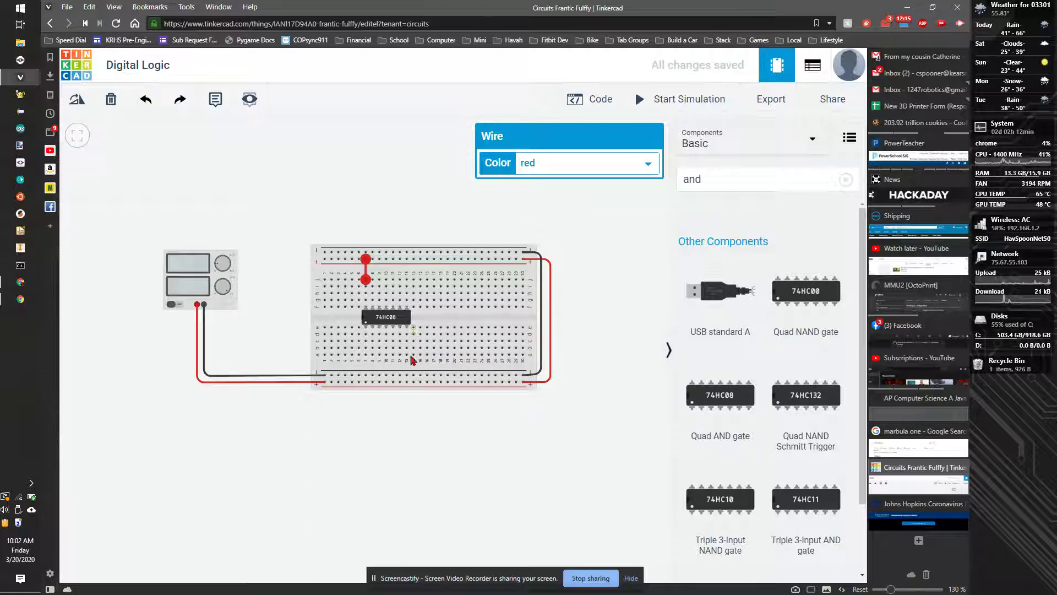
# - Add a black wire from the lower breadboard half to the bottom rail
pyautogui.click(407, 354)
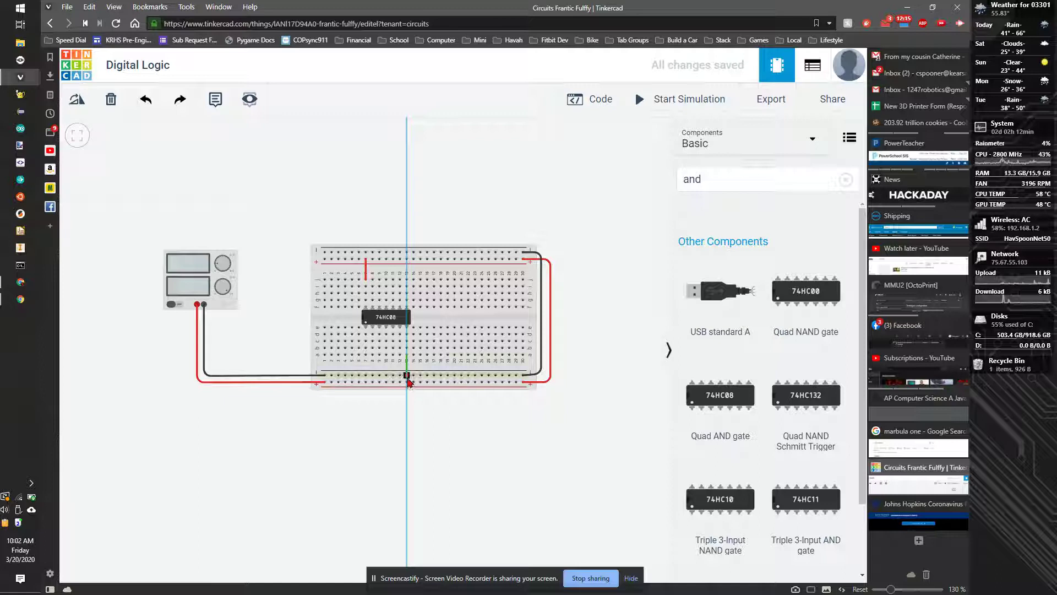
pyautogui.click(407, 380)
pyautogui.click(557, 164)
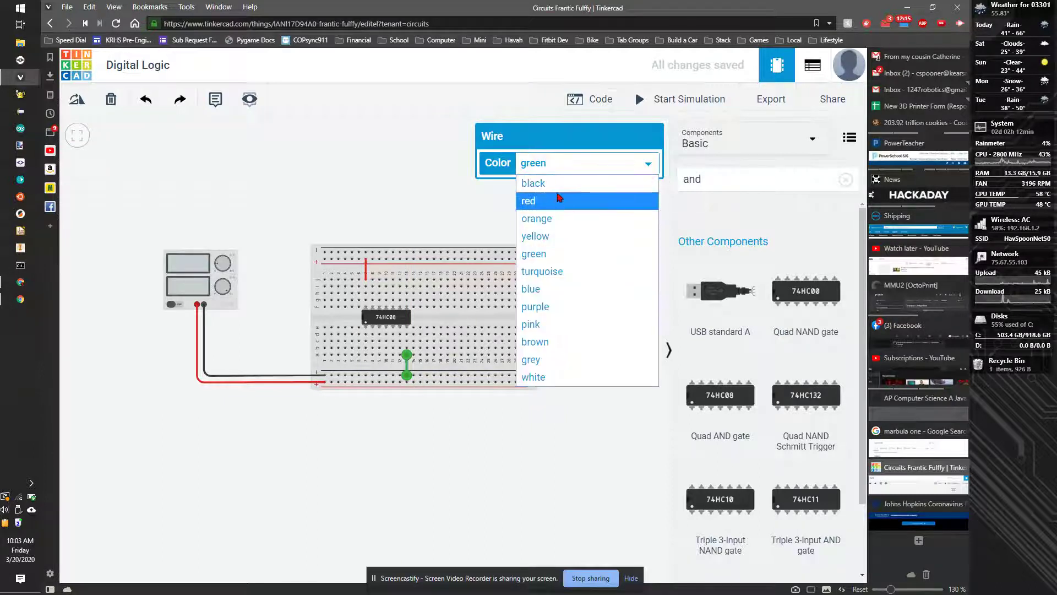
pyautogui.click(558, 187)
pyautogui.click(588, 323)
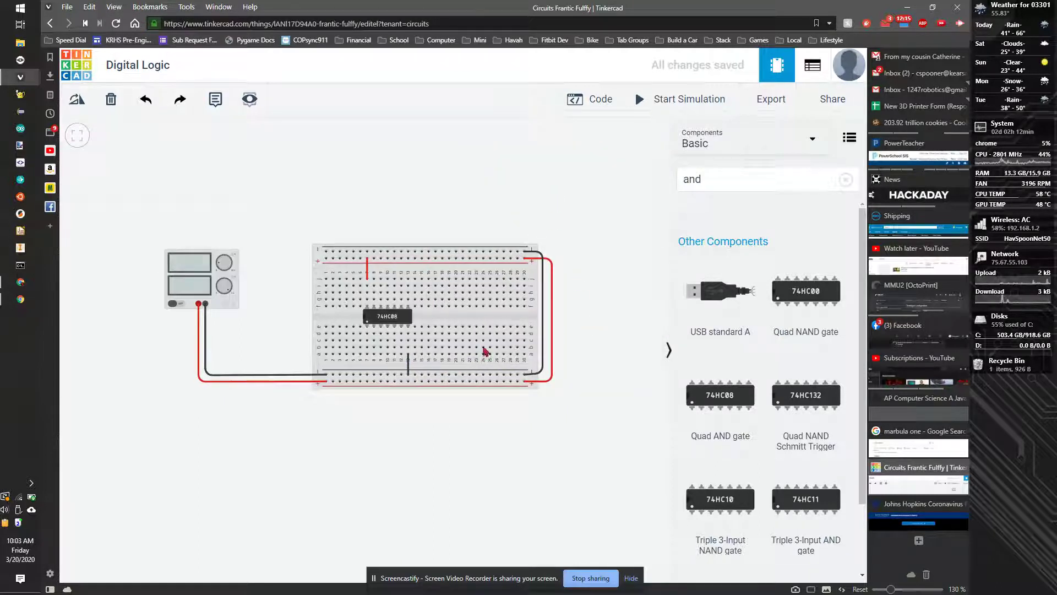
# - Place a red LED rotated sideways on the lower breadboard, with a 1 kΩ resistor beside it
pyautogui.click(777, 175)
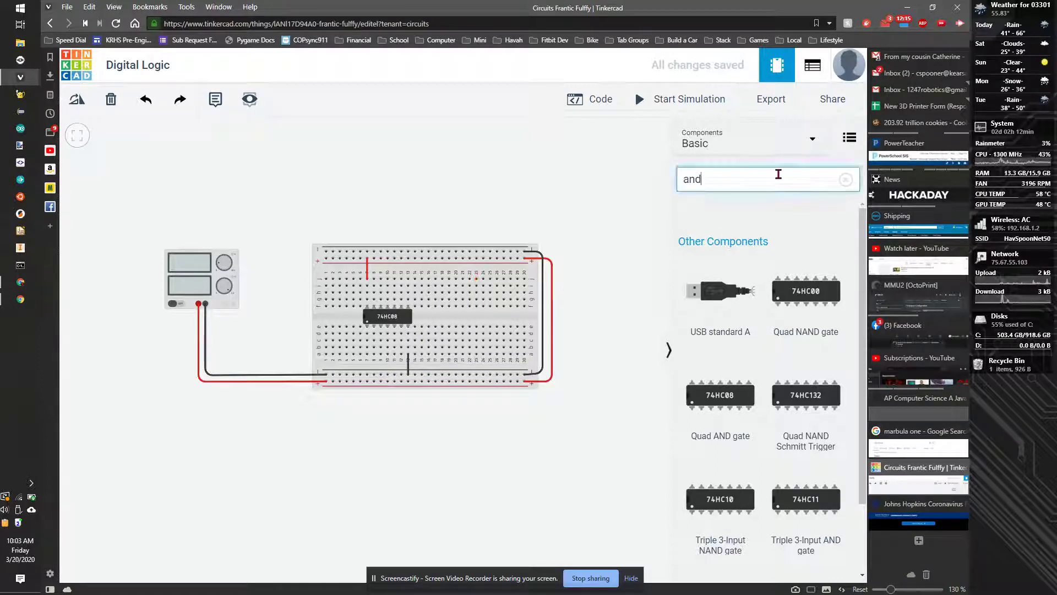
pyautogui.press('BackSpace')
pyautogui.press('BackSpace')
pyautogui.press('BackSpace')
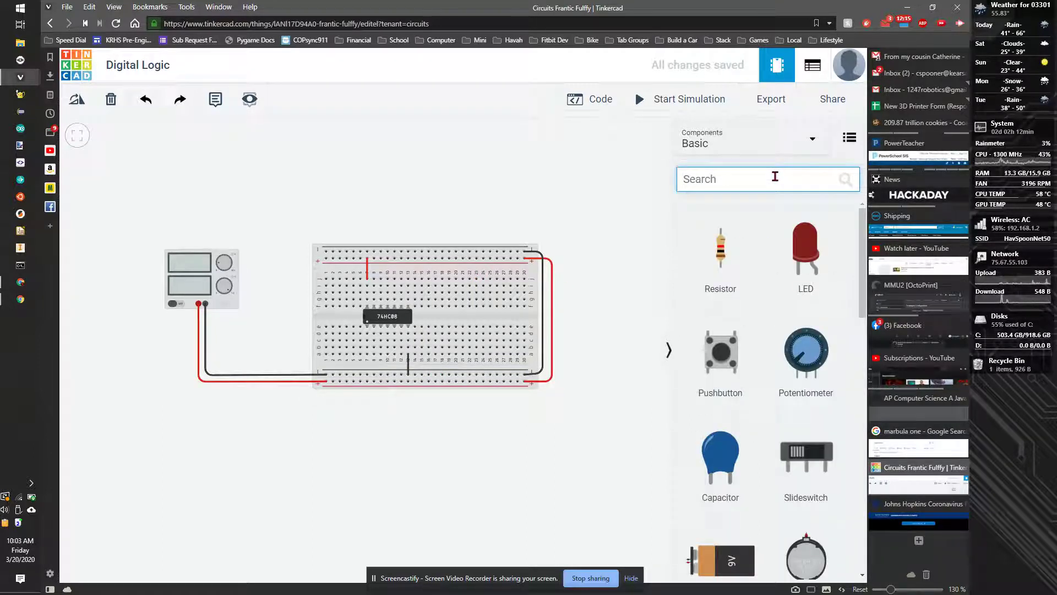
pyautogui.write('le')
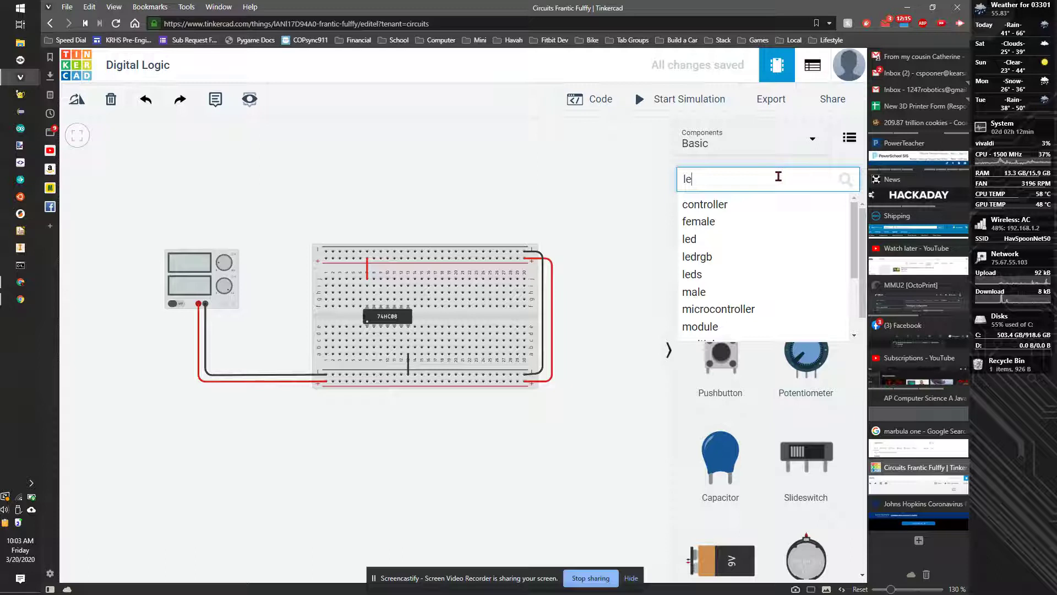
pyautogui.click(785, 196)
pyautogui.moveTo(787, 250); pyautogui.dragTo(373, 372)
pyautogui.press('r')
pyautogui.press('r')
pyautogui.press('r')
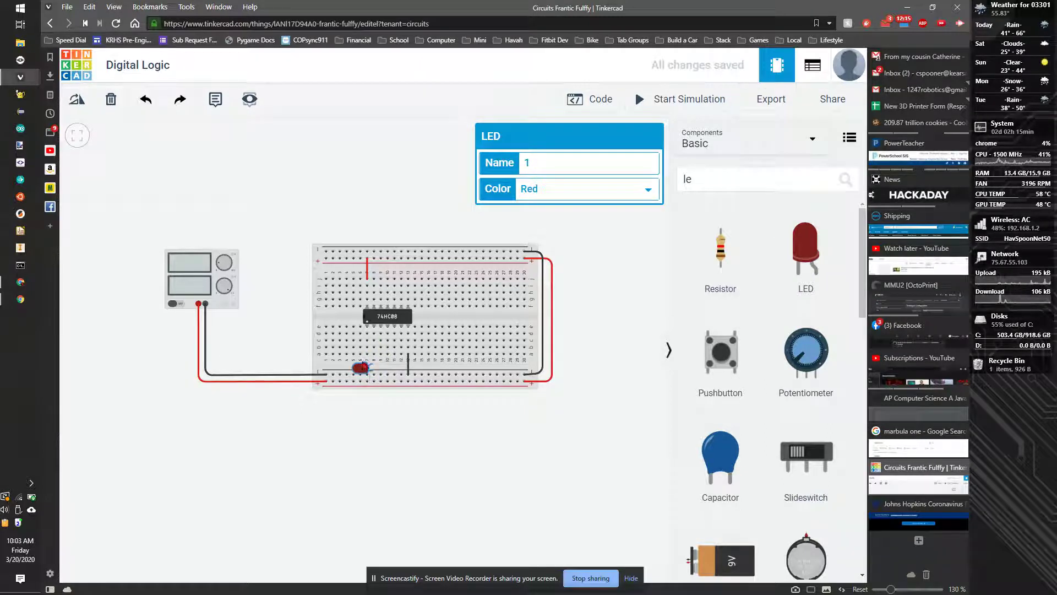
pyautogui.moveTo(363, 372); pyautogui.dragTo(369, 372)
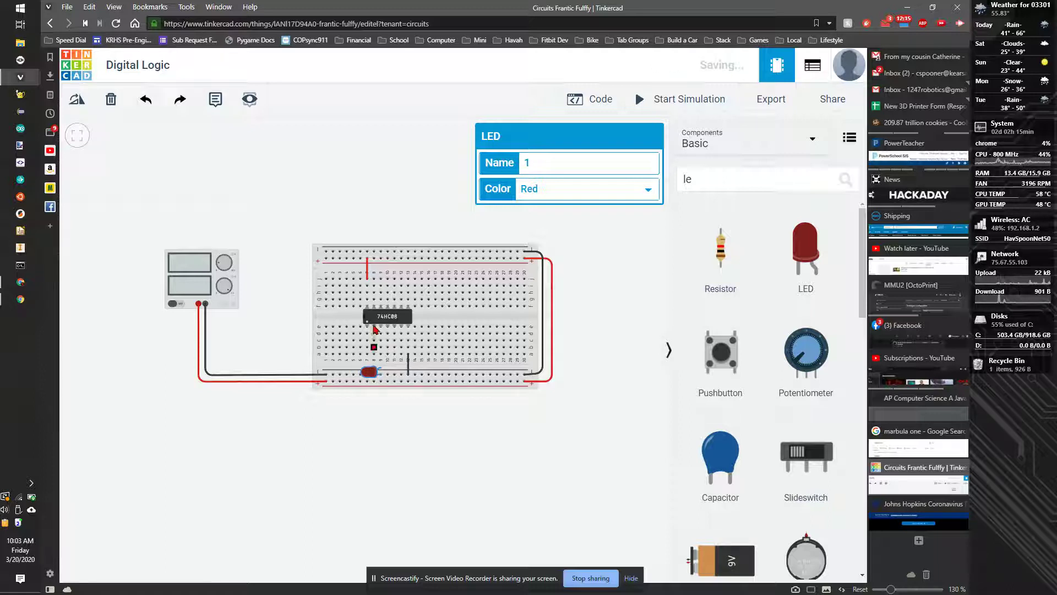
pyautogui.click(610, 315)
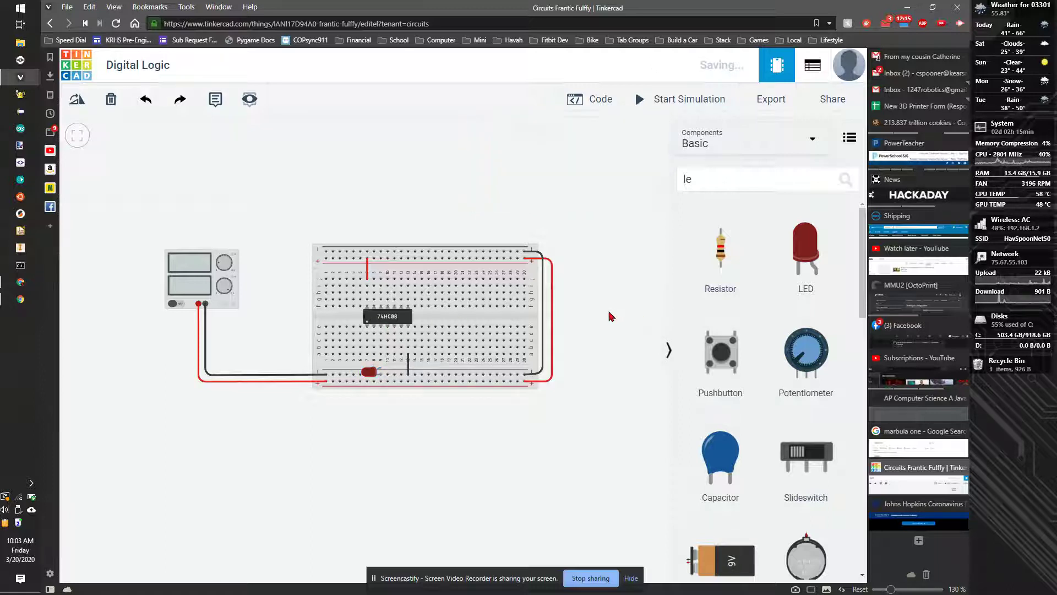
pyautogui.moveTo(737, 244); pyautogui.dragTo(380, 345)
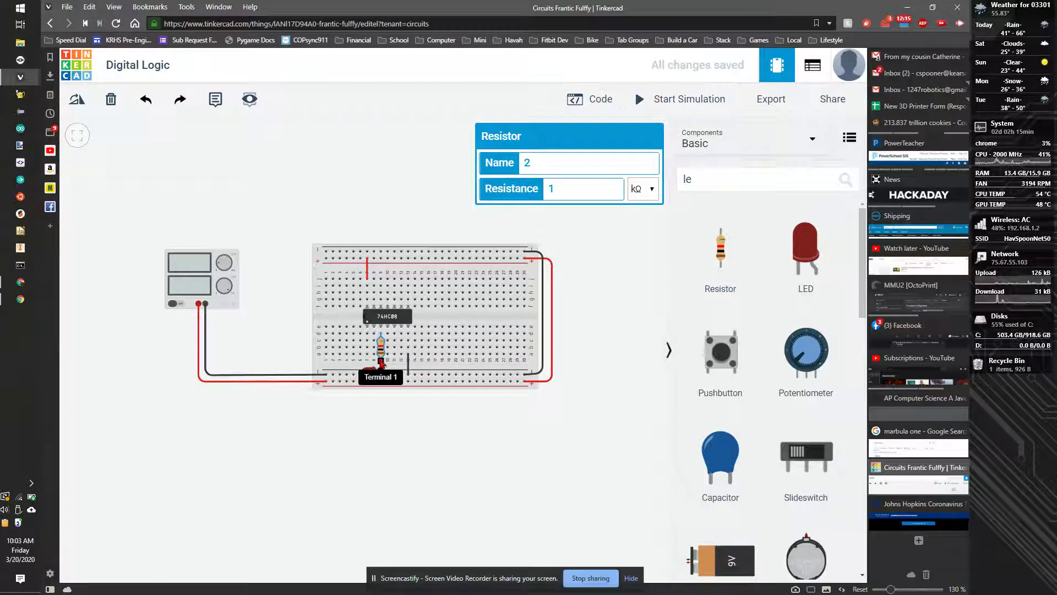
# - Add a short blue wire from the resistor's lower terminal down one row
pyautogui.click(381, 364)
pyautogui.click(381, 373)
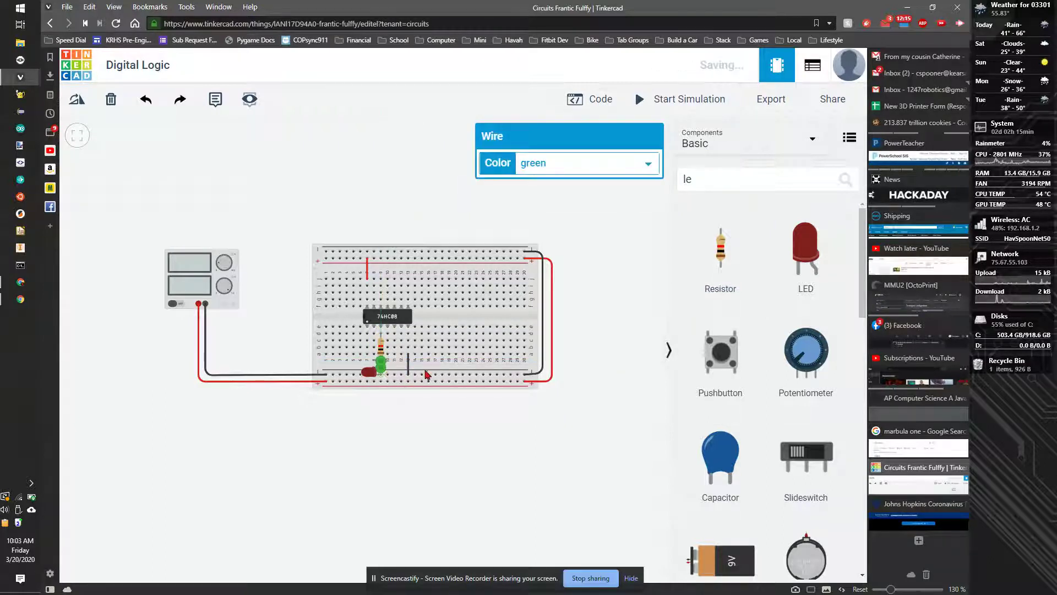
pyautogui.click(574, 176)
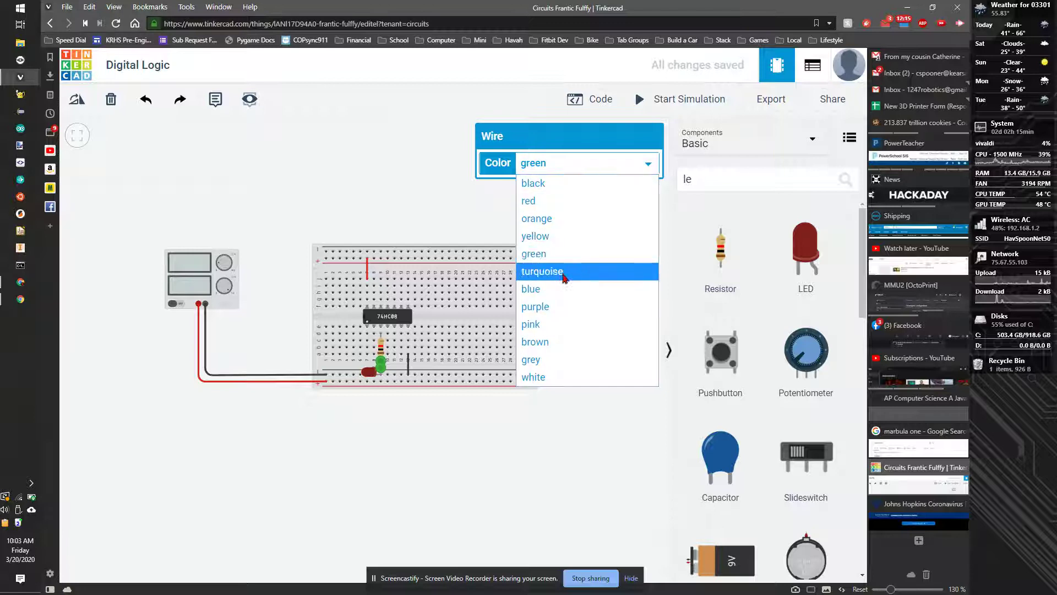
pyautogui.click(561, 293)
pyautogui.click(421, 232)
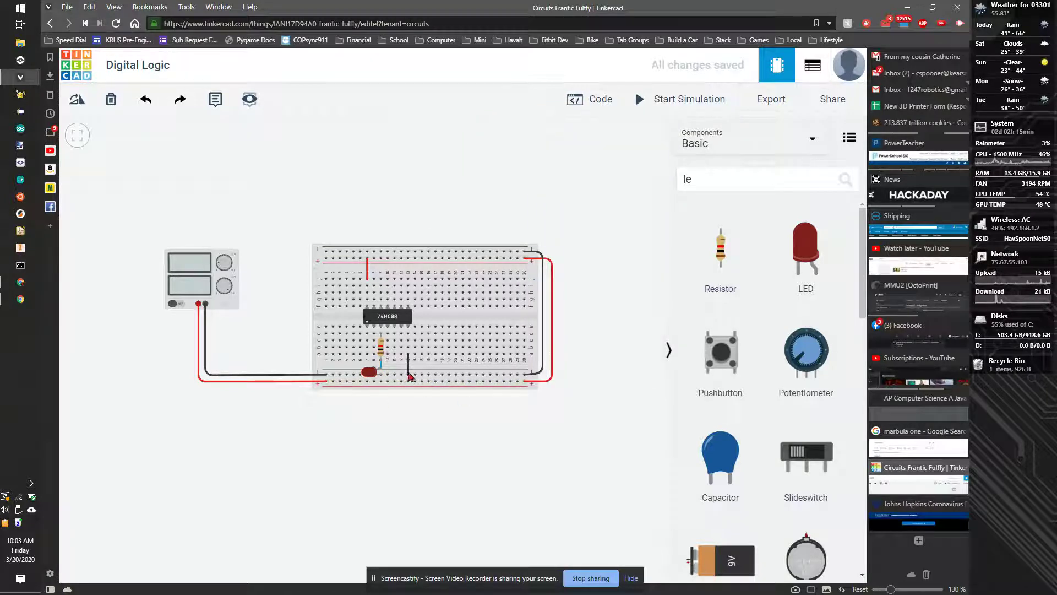
pyautogui.click(388, 366)
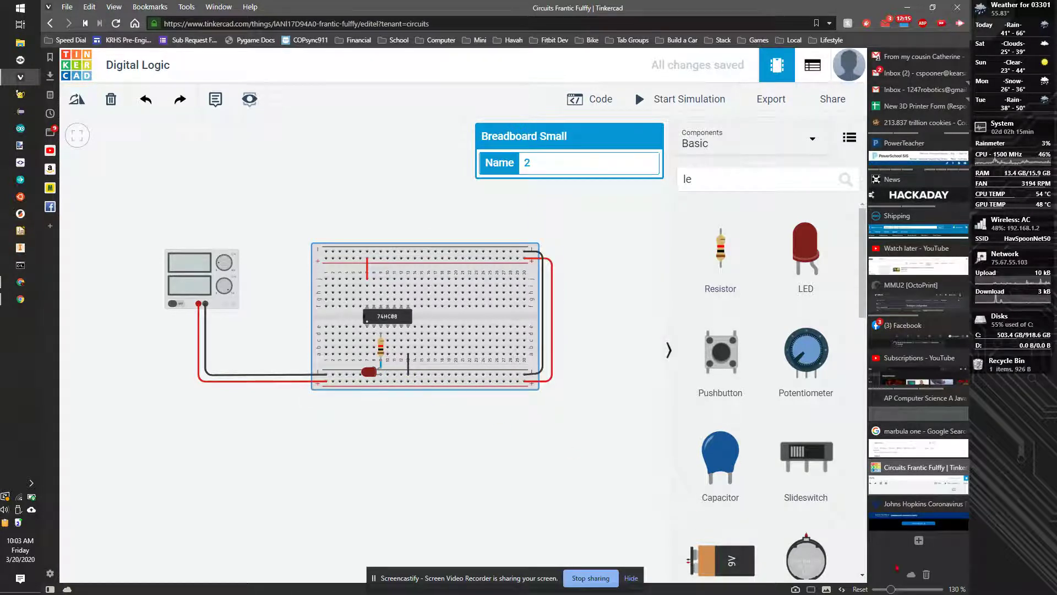
pyautogui.click(512, 431)
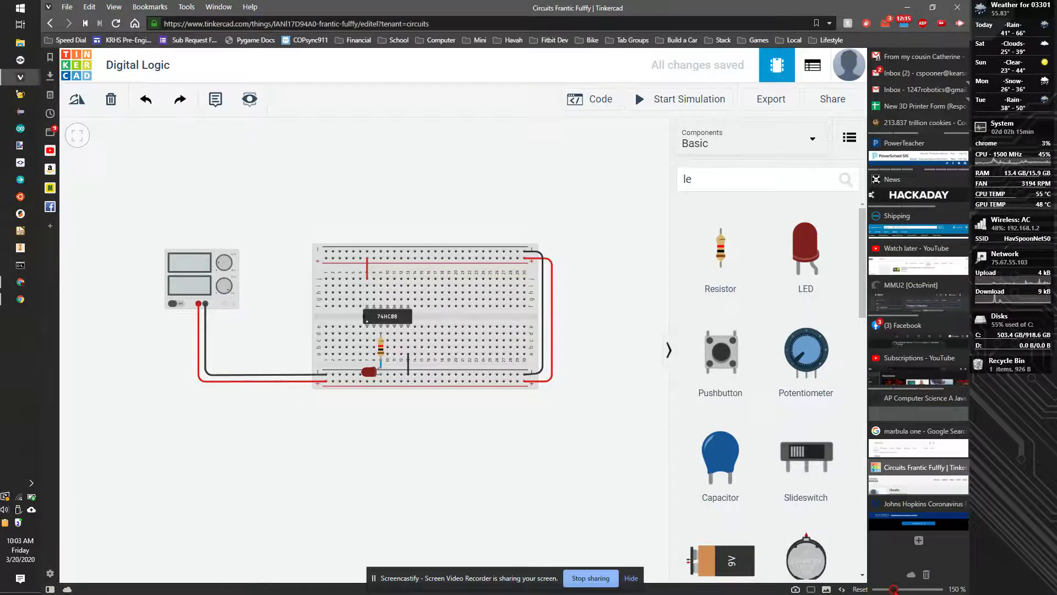
pyautogui.hotkey('ctrl', '+')
pyautogui.hotkey('ctrl', '+')
pyautogui.hotkey('ctrl', '+')
pyautogui.hotkey('ctrl', '+')
pyautogui.hotkey('ctrl', '+')
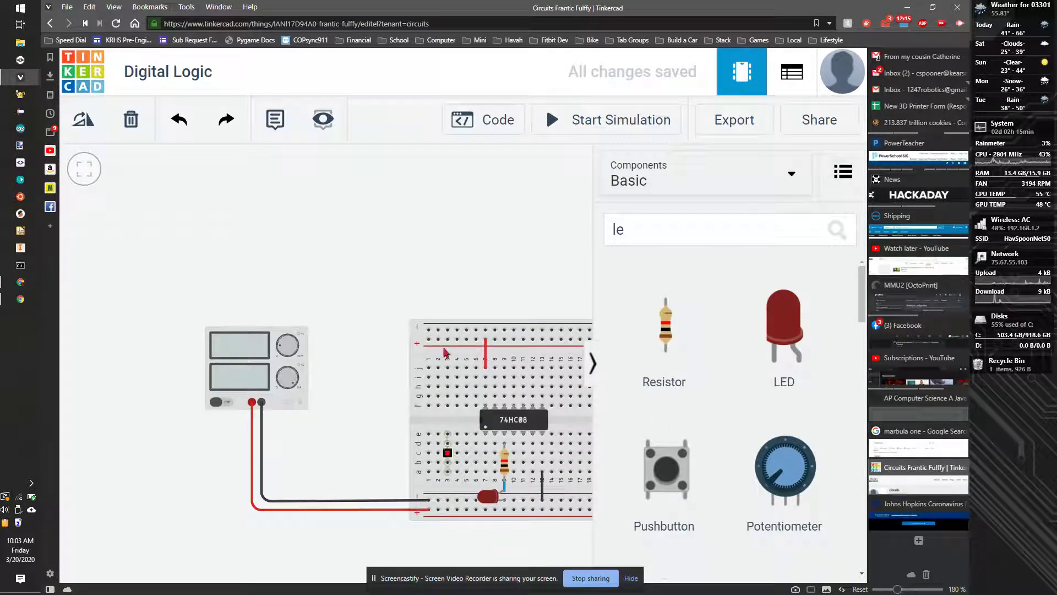
# - Draw a green wire from the 74HC08's lower-left pin to the bottom rail
pyautogui.moveTo(496, 258); pyautogui.dragTo(358, 199)
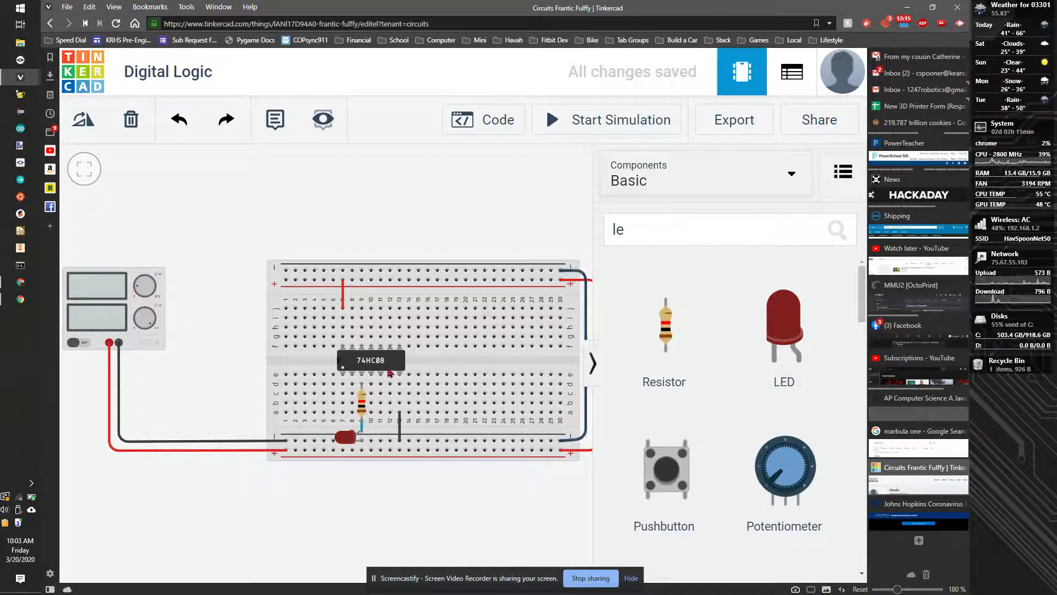
pyautogui.click(341, 383)
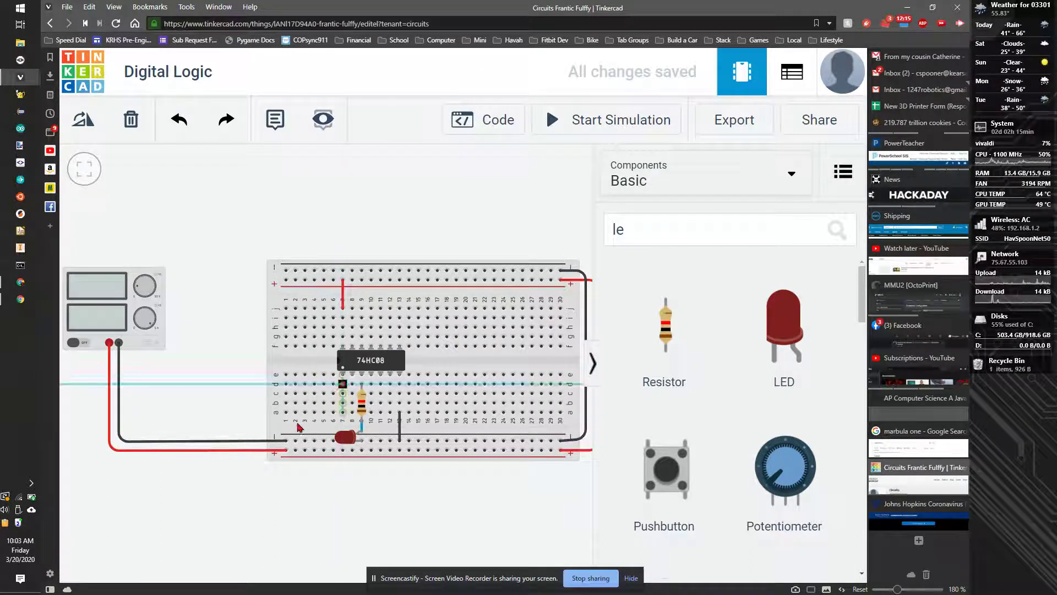
pyautogui.click(291, 449)
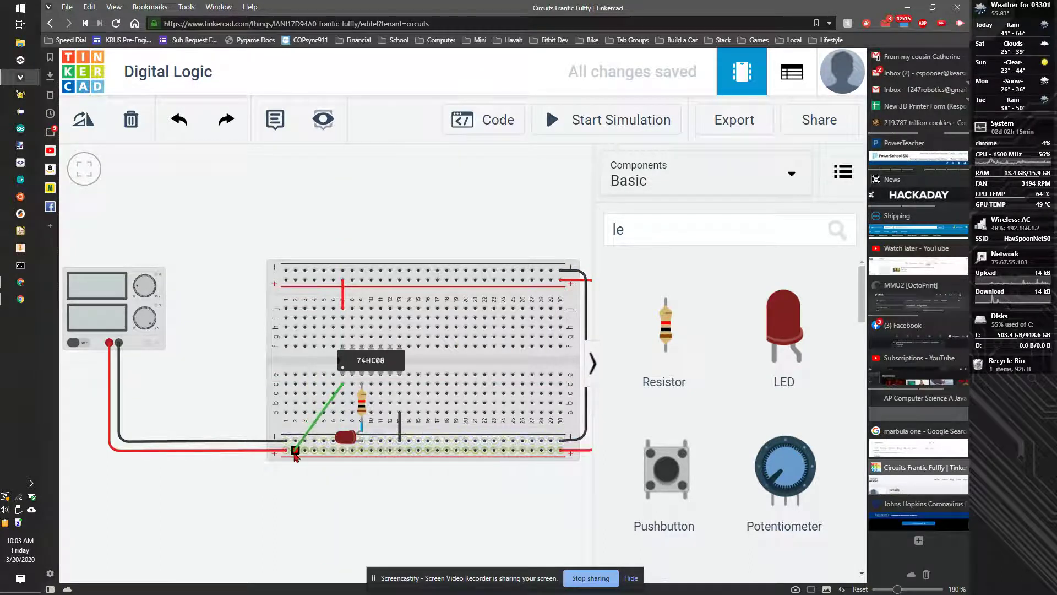
pyautogui.click(295, 451)
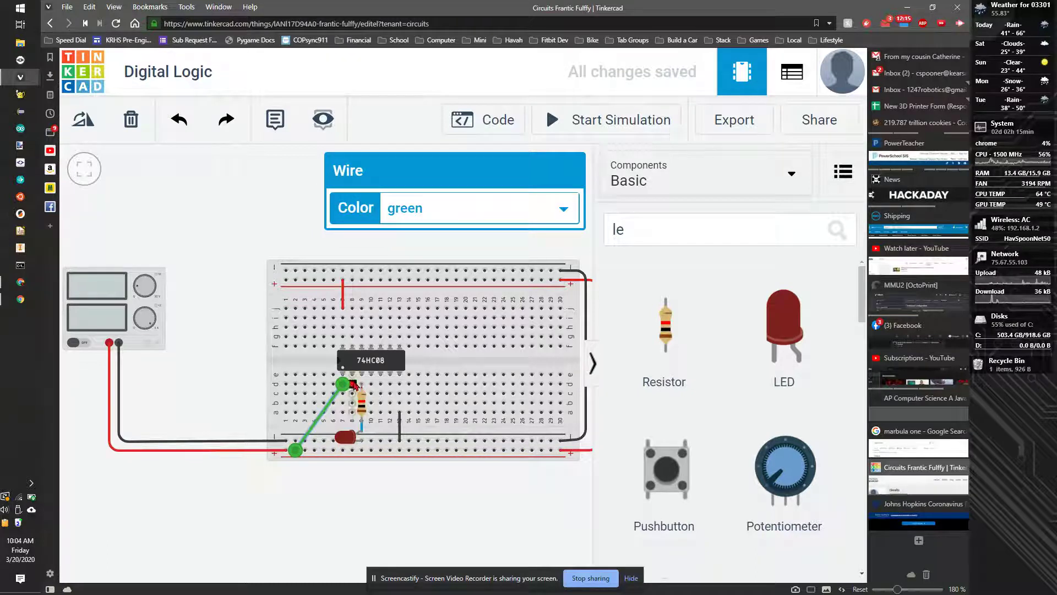
# - Duplicate the green wire with copy and paste, then start the simulation
pyautogui.hotkey('ctrl', 'c')
pyautogui.hotkey('ctrl', 'v')
pyautogui.click(310, 445)
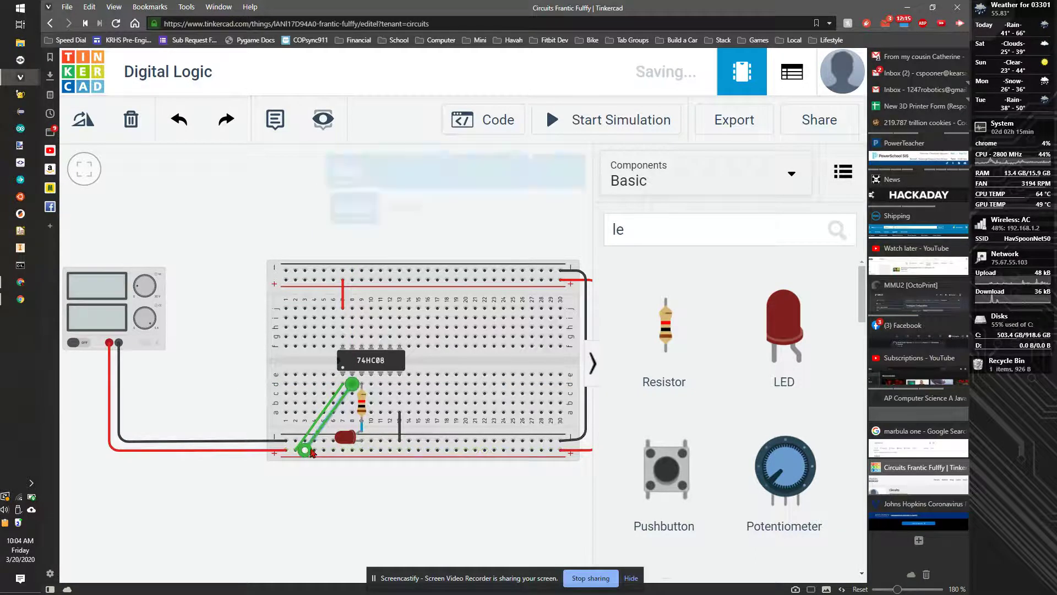
pyautogui.click(327, 515)
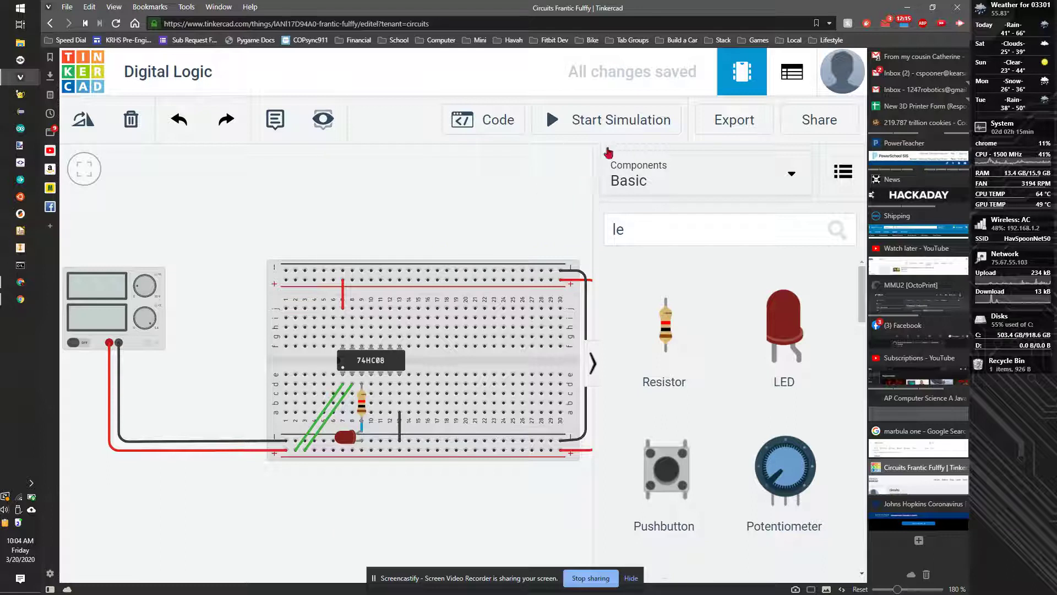
pyautogui.click(611, 129)
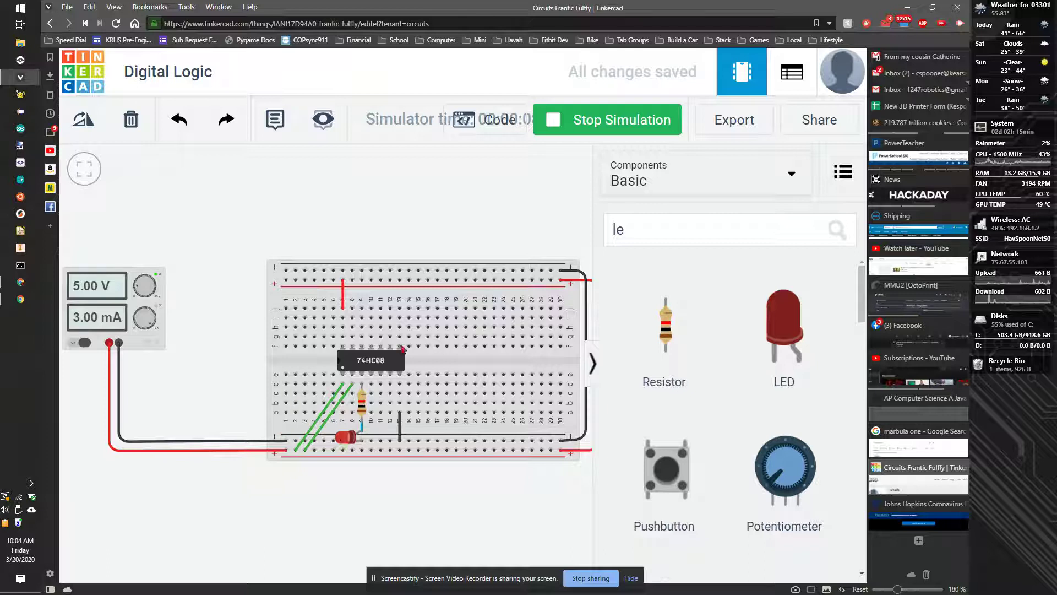
# - Stop the simulation and move the green wire's lower end up one rail row
pyautogui.click(557, 135)
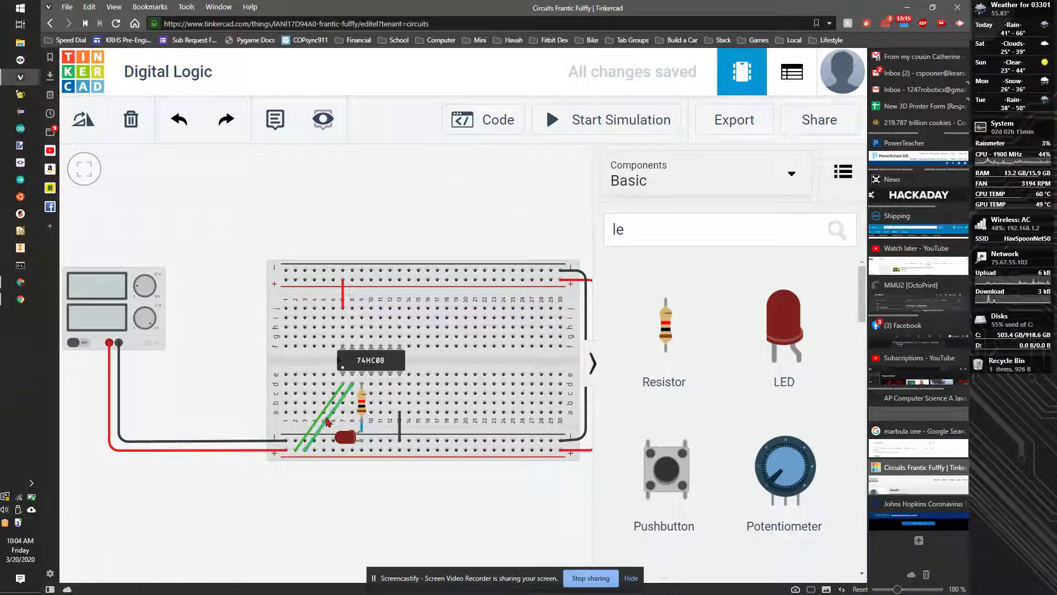
pyautogui.click(333, 425)
pyautogui.click(319, 432)
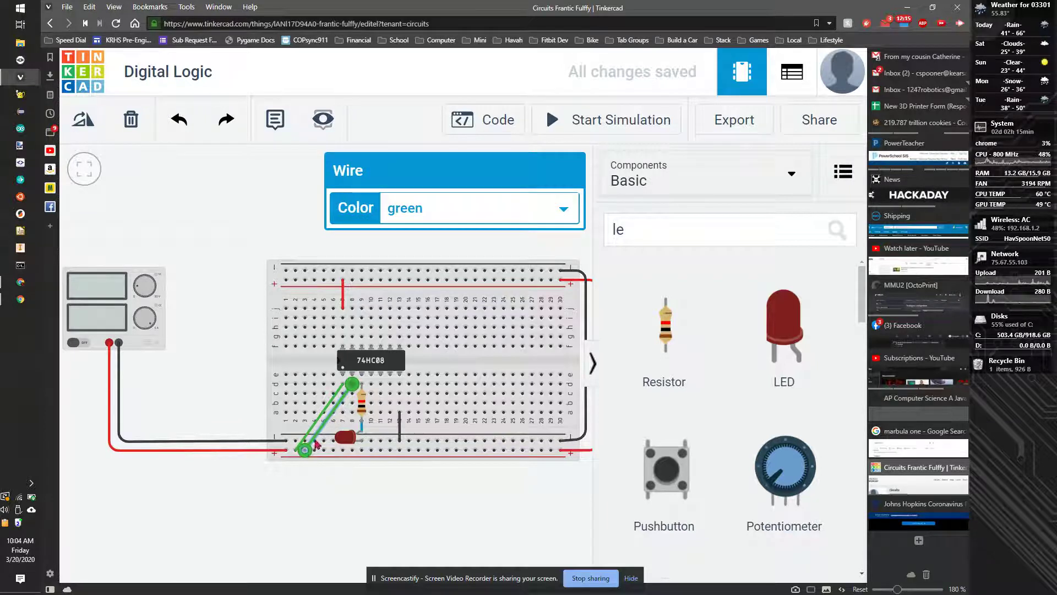
pyautogui.moveTo(309, 455); pyautogui.dragTo(321, 445)
pyautogui.click(317, 516)
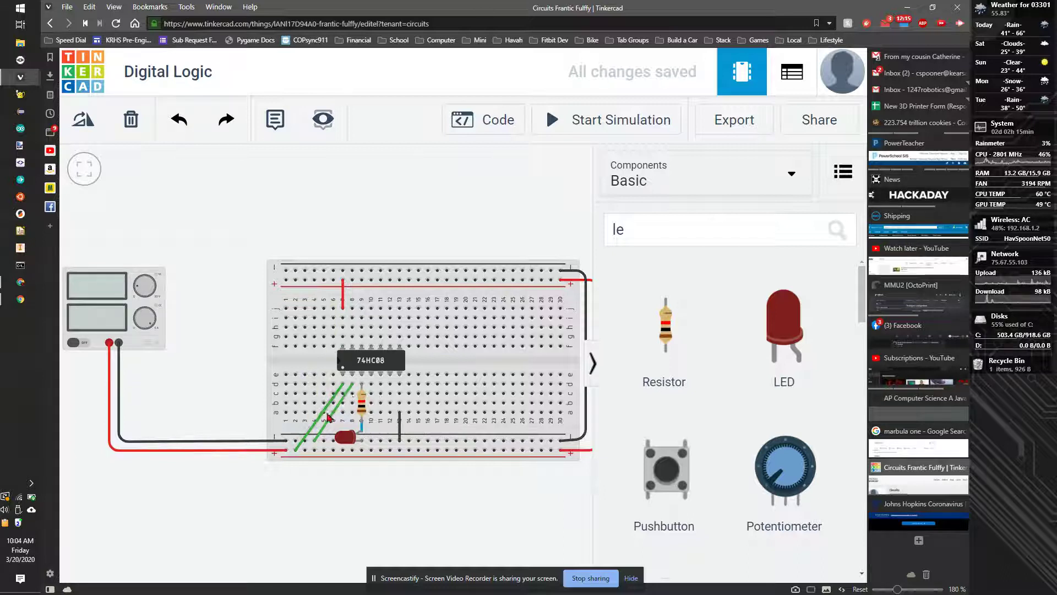
# - Run and stop the simulation again, then shift the green wire's lower end off the bottom rail
pyautogui.click(584, 132)
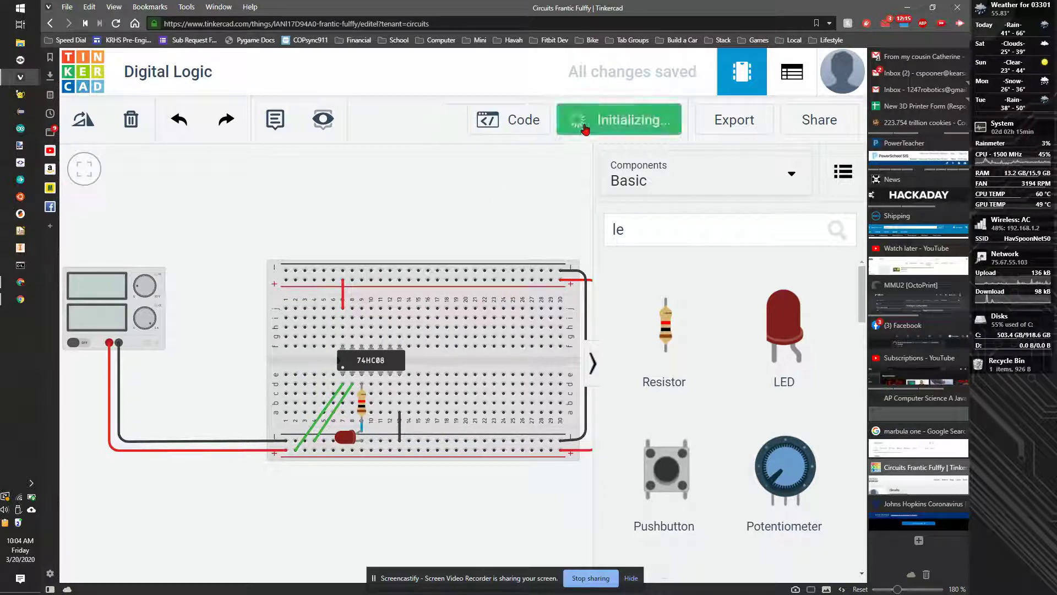
pyautogui.click(584, 133)
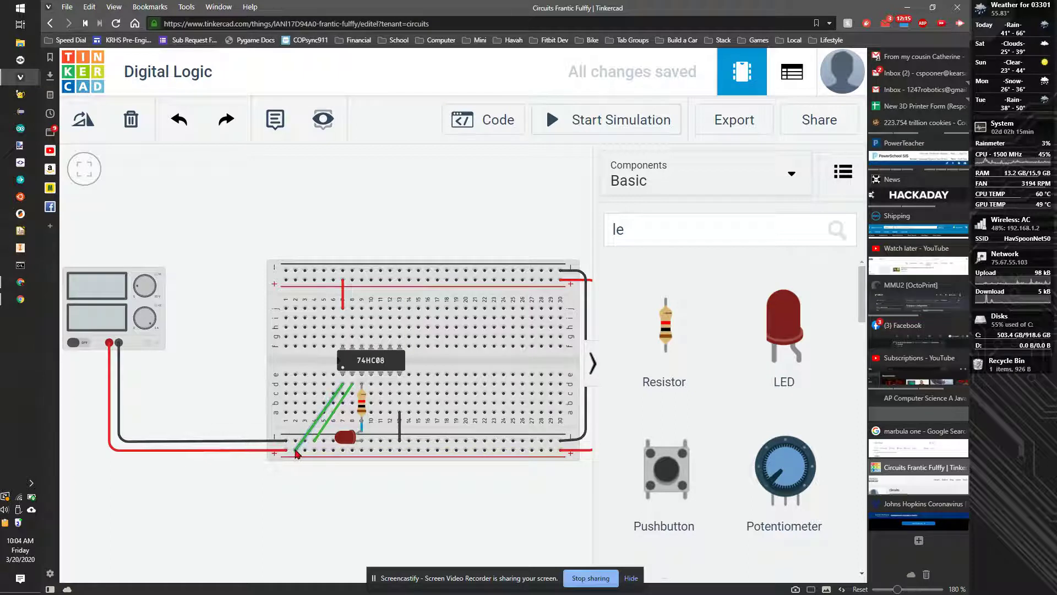
pyautogui.click(296, 452)
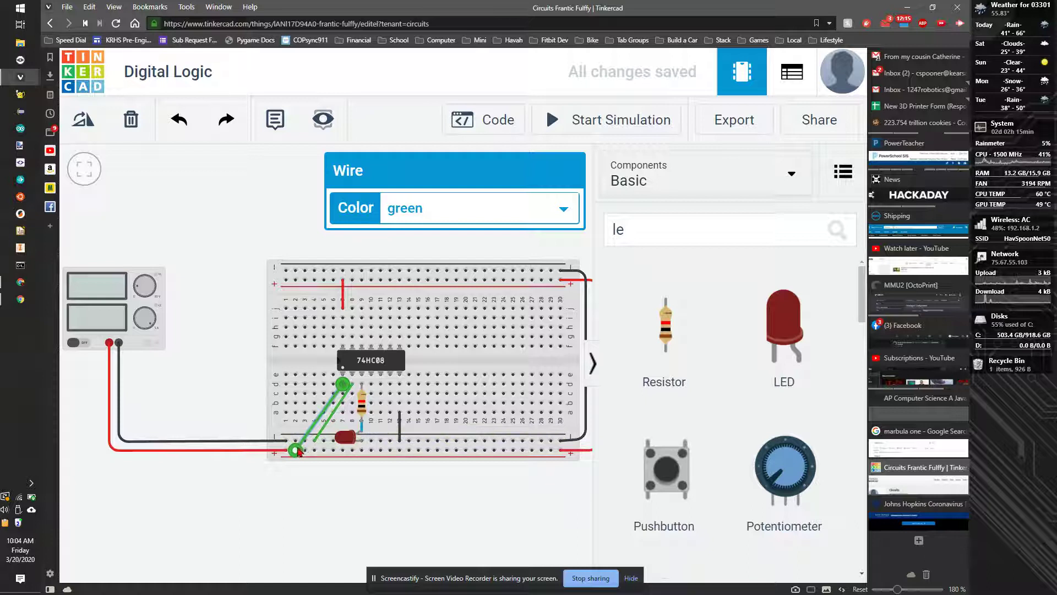
pyautogui.moveTo(311, 441); pyautogui.dragTo(305, 441)
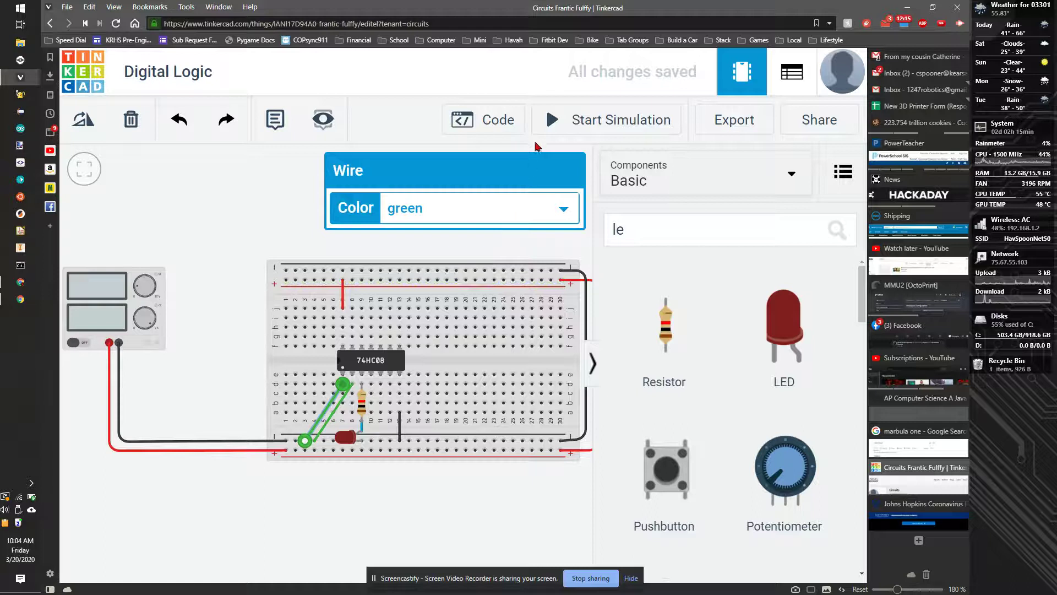
# - Run the simulation to check the supply current and inspect the green input wire
pyautogui.click(572, 120)
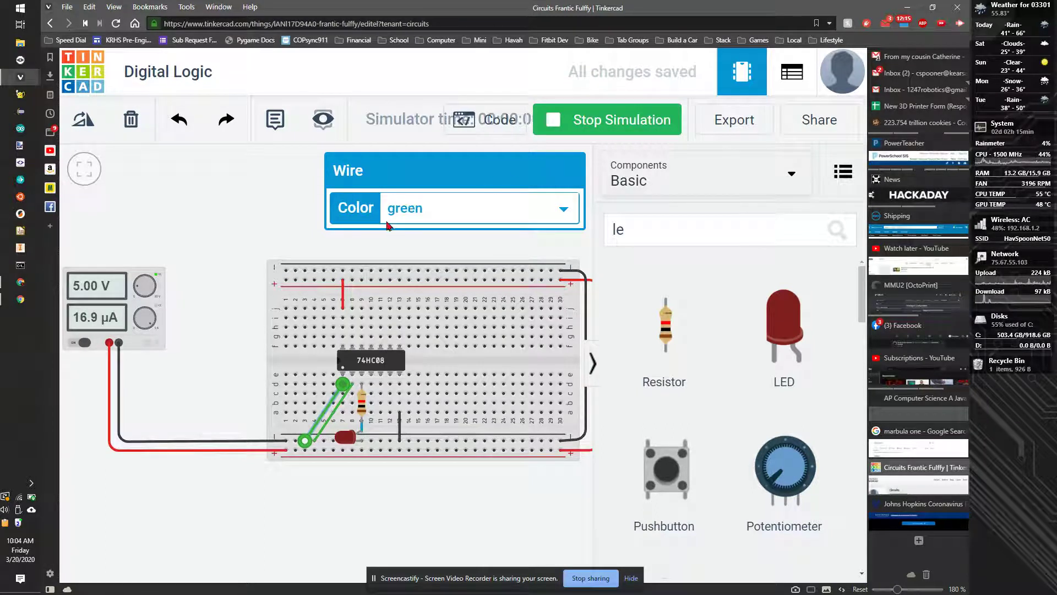
pyautogui.click(242, 235)
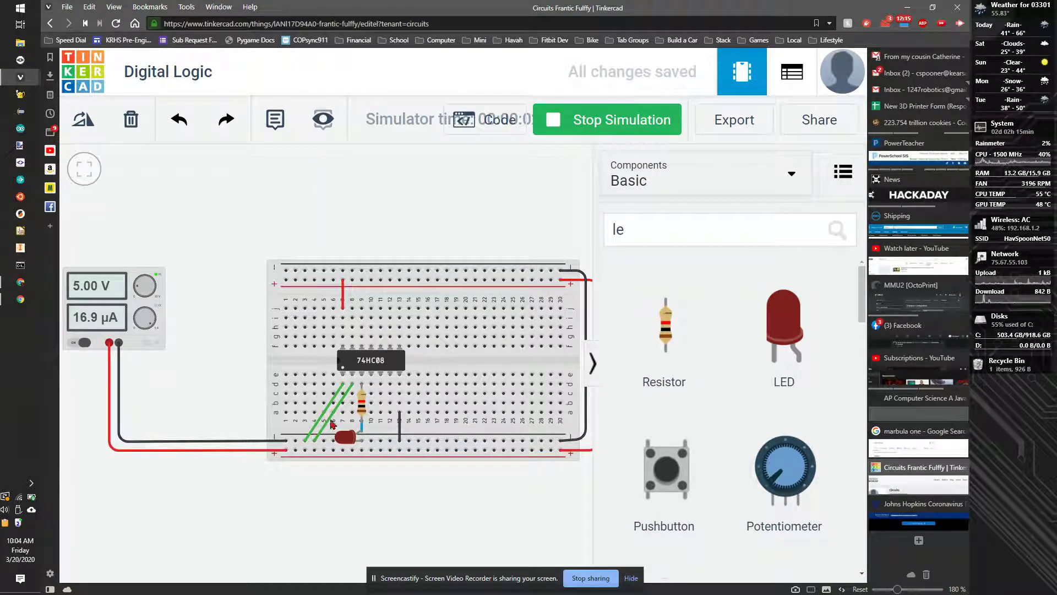
pyautogui.click(330, 422)
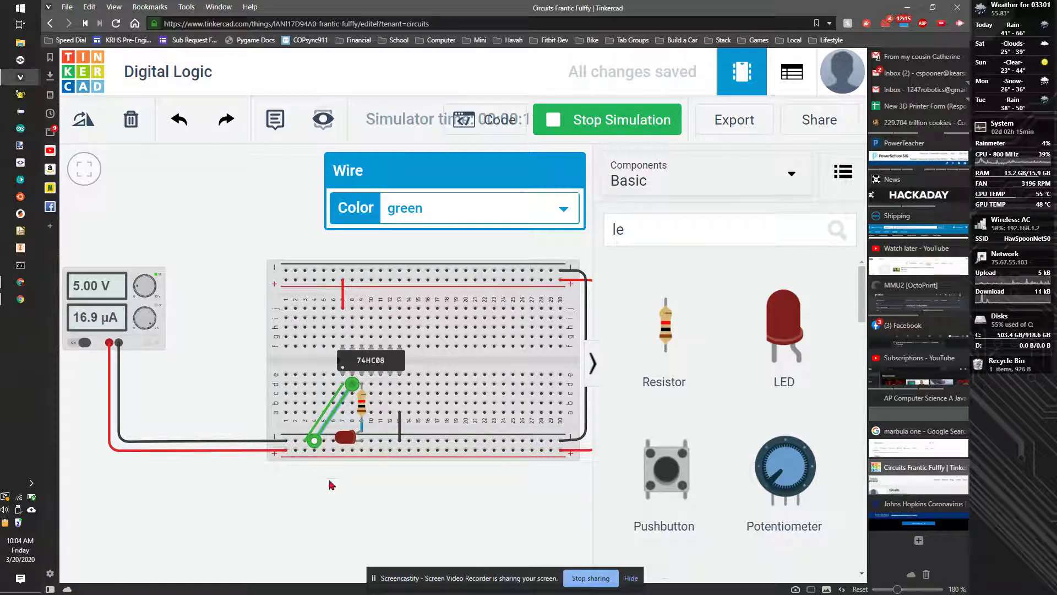
pyautogui.click(377, 479)
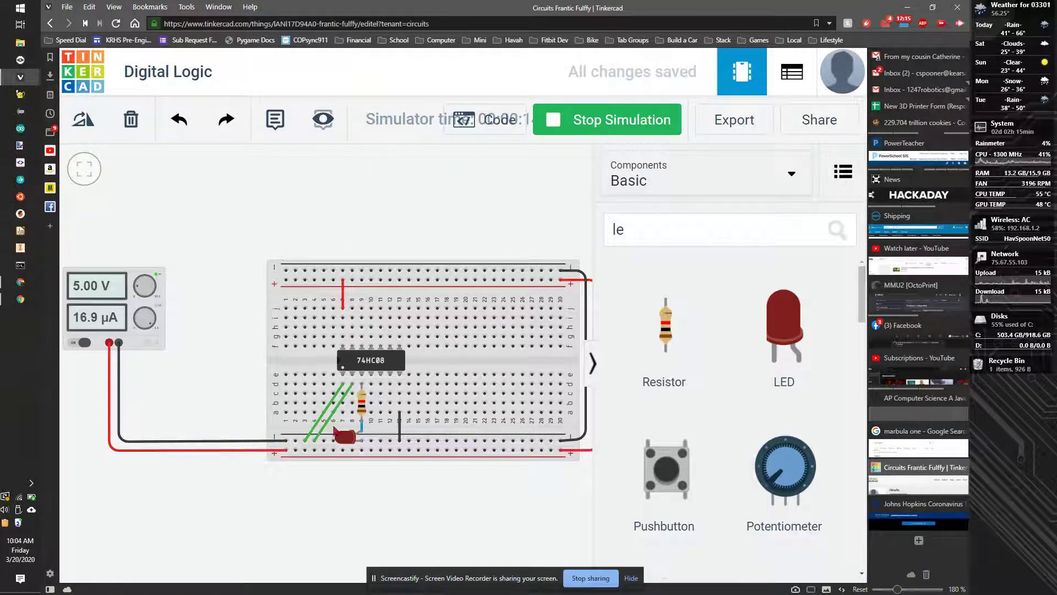
pyautogui.click(328, 429)
# - Stop the simulation and reconnect the green wire's lower end to the bottom rail
pyautogui.click(576, 137)
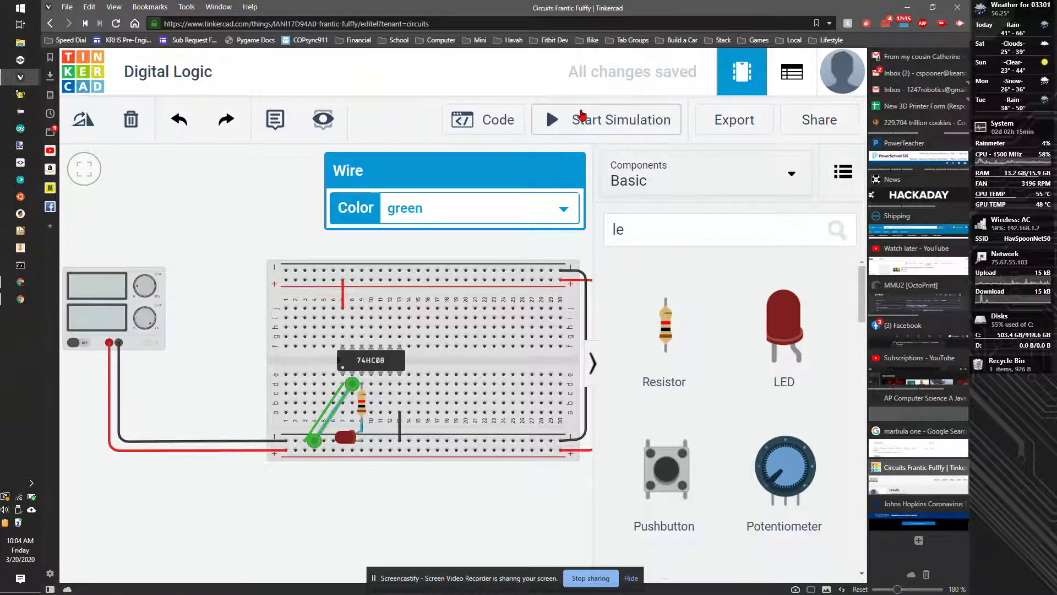
pyautogui.click(572, 136)
pyautogui.click(570, 135)
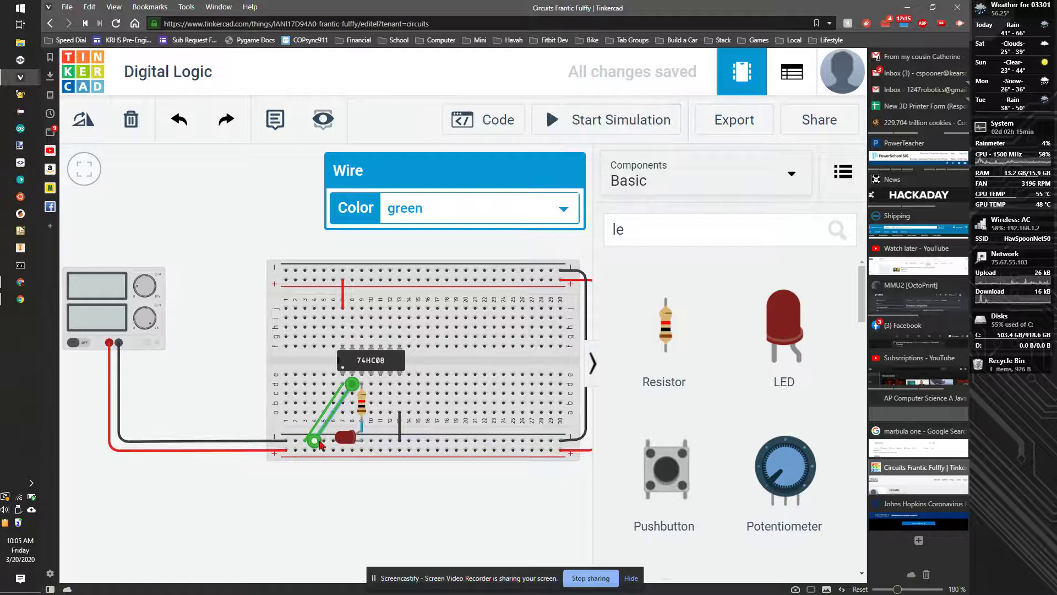
pyautogui.moveTo(321, 443); pyautogui.dragTo(316, 451)
pyautogui.click(348, 487)
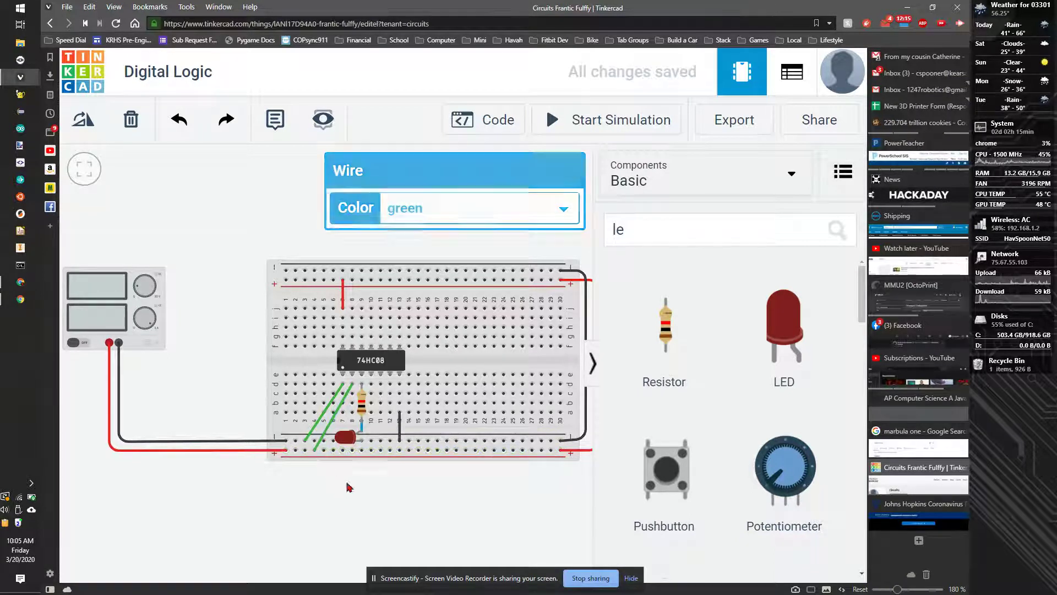
# - Simulate the rewired circuit, stop it, and lift the 74HC08 chip off the breadboard
pyautogui.click(619, 119)
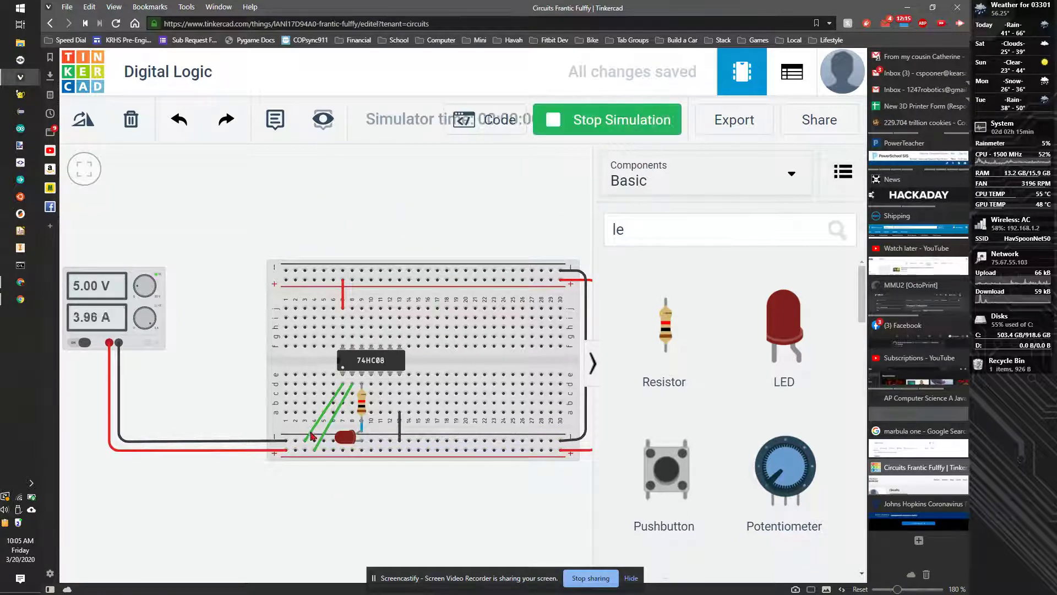
pyautogui.click(601, 127)
pyautogui.moveTo(372, 361); pyautogui.dragTo(318, 214)
# - Search 'xor' in Components and drag the 74HC86 Quad XOR chip onto the canvas
pyautogui.click(652, 230)
pyautogui.write('xor')
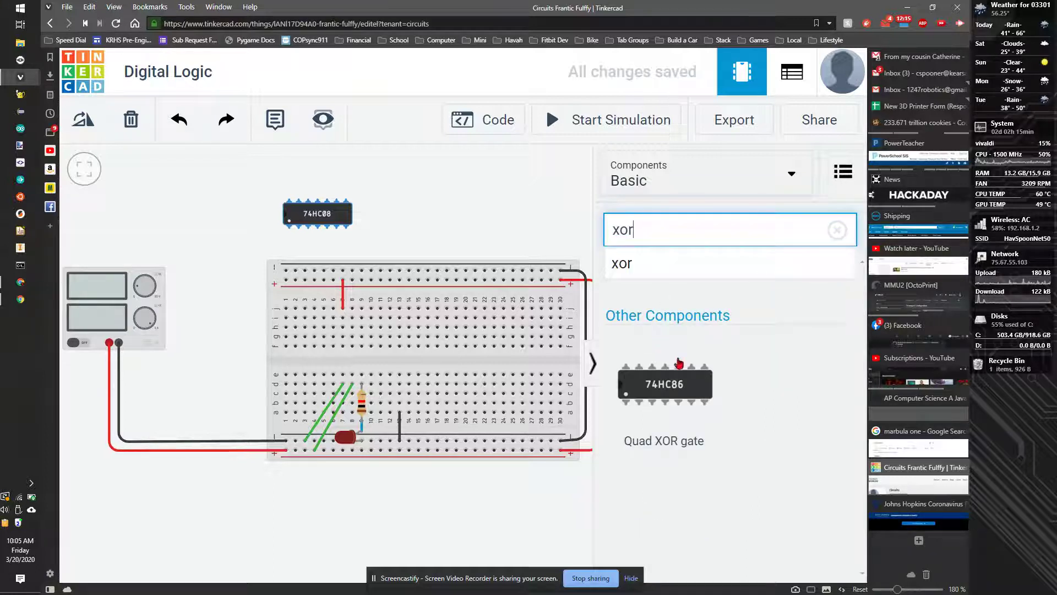
pyautogui.moveTo(684, 384)
pyautogui.mouseDown()
pyautogui.moveTo(402, 354)
pyautogui.moveTo(573, 351)
pyautogui.moveTo(685, 385)
pyautogui.mouseUp()
# - Seat the 74HC86 across the breadboard's centre gap where the 74HC08 was
pyautogui.moveTo(600, 347); pyautogui.dragTo(453, 186)
pyautogui.click(685, 245)
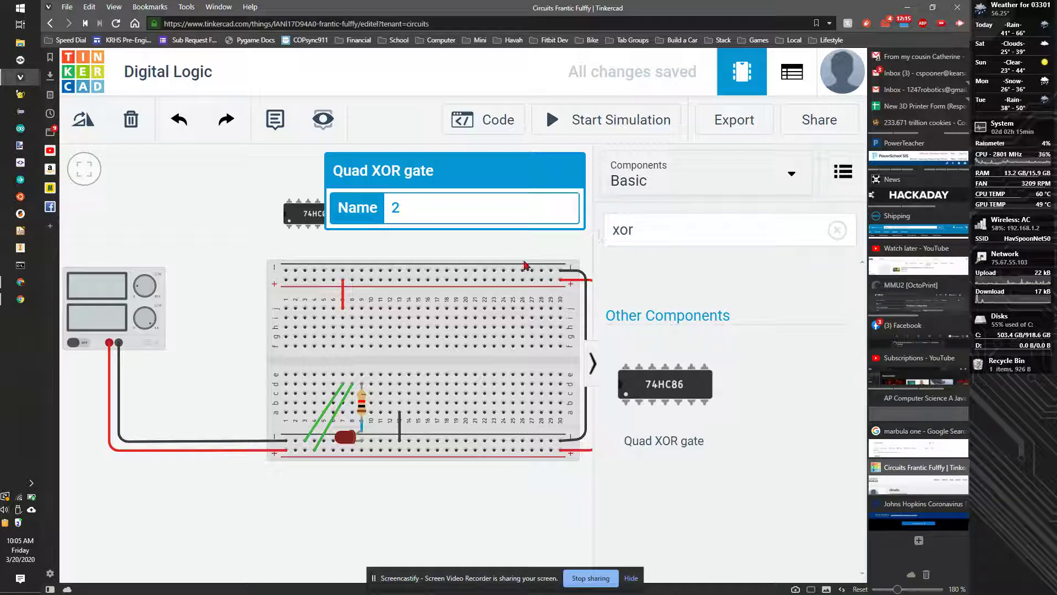
pyautogui.click(543, 254)
pyautogui.moveTo(502, 212); pyautogui.dragTo(377, 361)
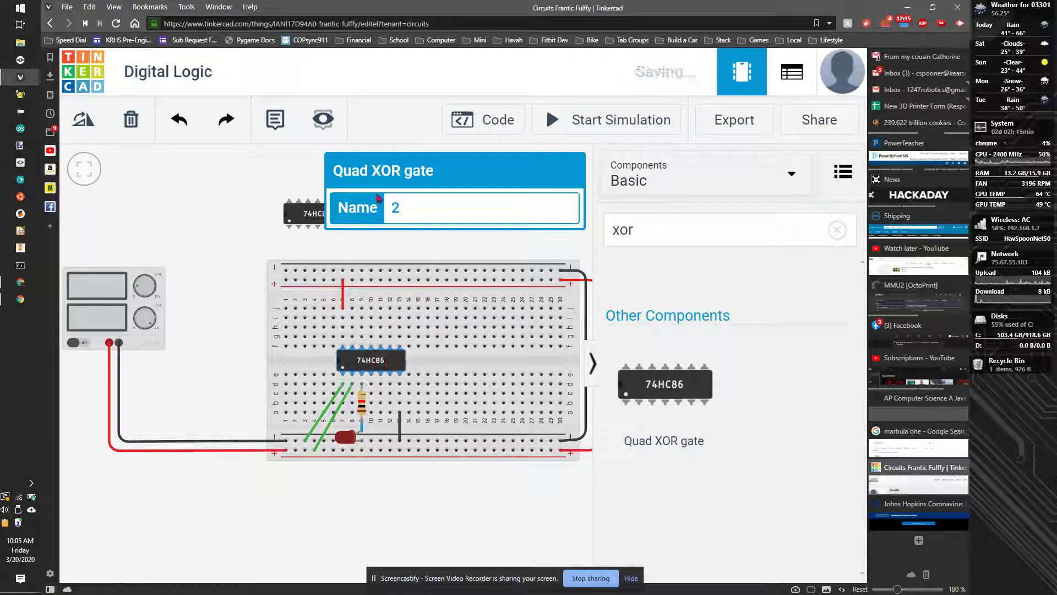
# - Simulate the XOR circuit, then move the green input wire's lower end to the other rail
pyautogui.click(216, 160)
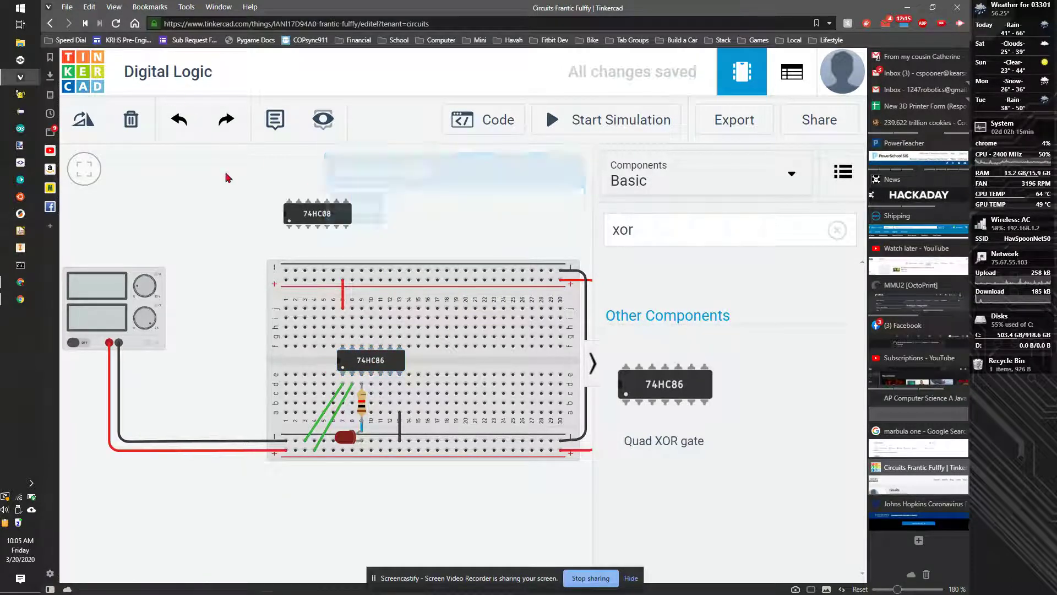
pyautogui.click(568, 120)
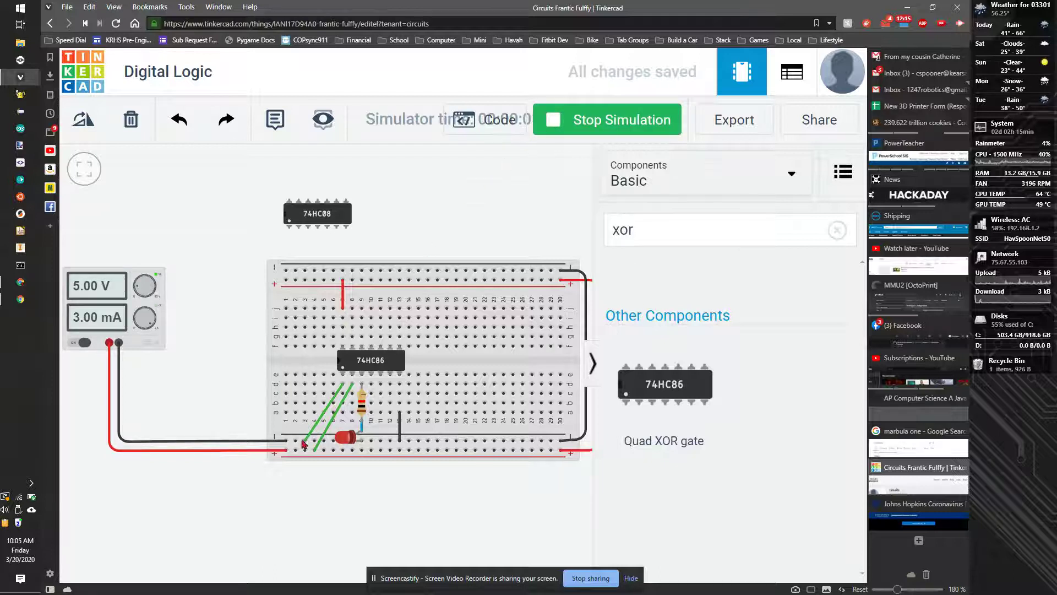
pyautogui.click(586, 122)
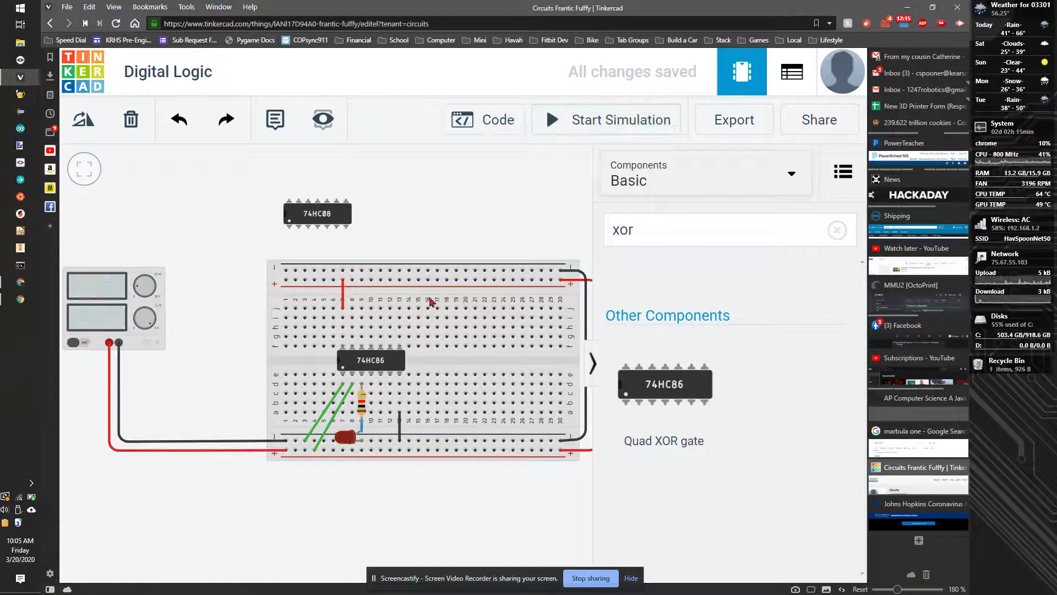
pyautogui.click(317, 448)
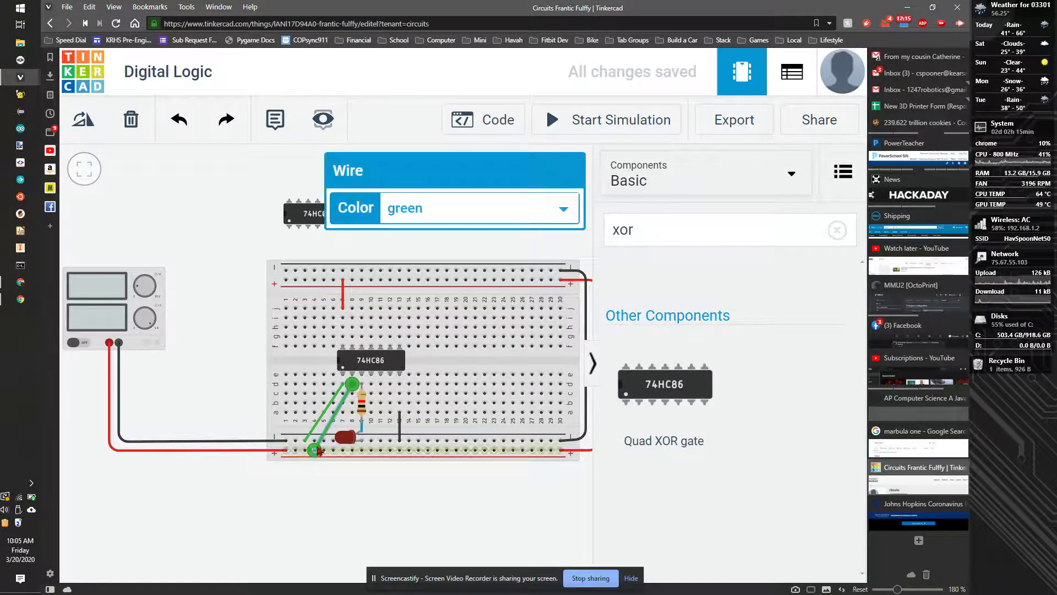
pyautogui.moveTo(318, 451); pyautogui.dragTo(315, 441)
pyautogui.click(474, 253)
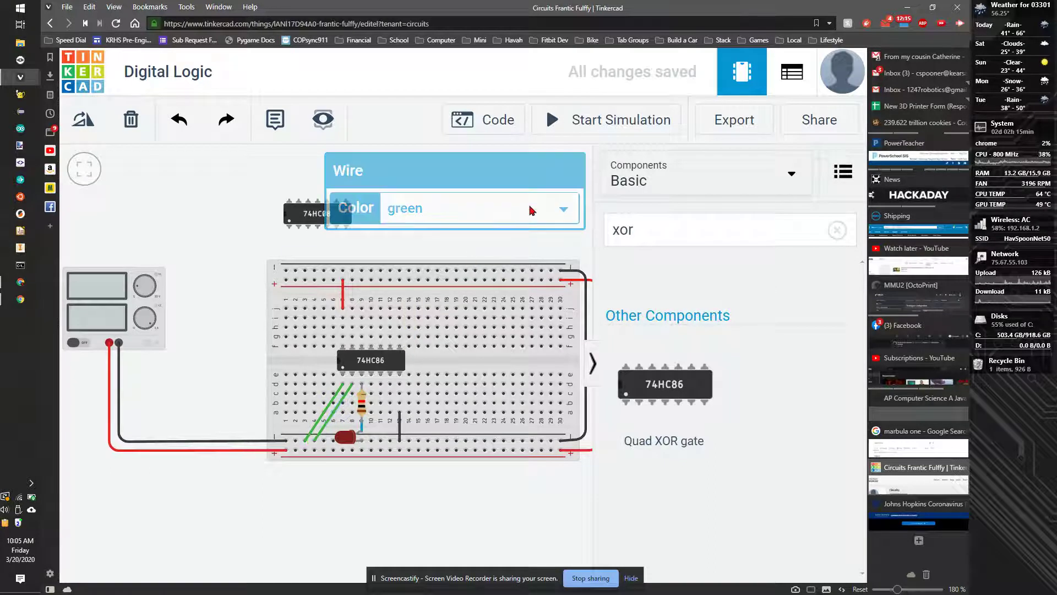
# - Simulate again, then move the green wire's lower end down onto the bottom rail
pyautogui.click(642, 126)
pyautogui.click(556, 134)
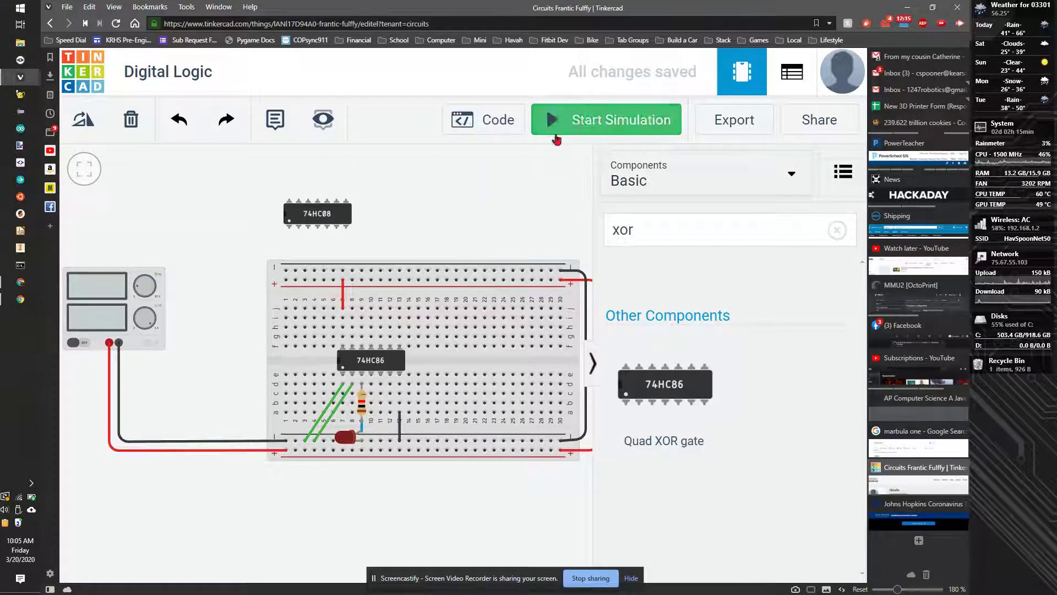
pyautogui.click(318, 428)
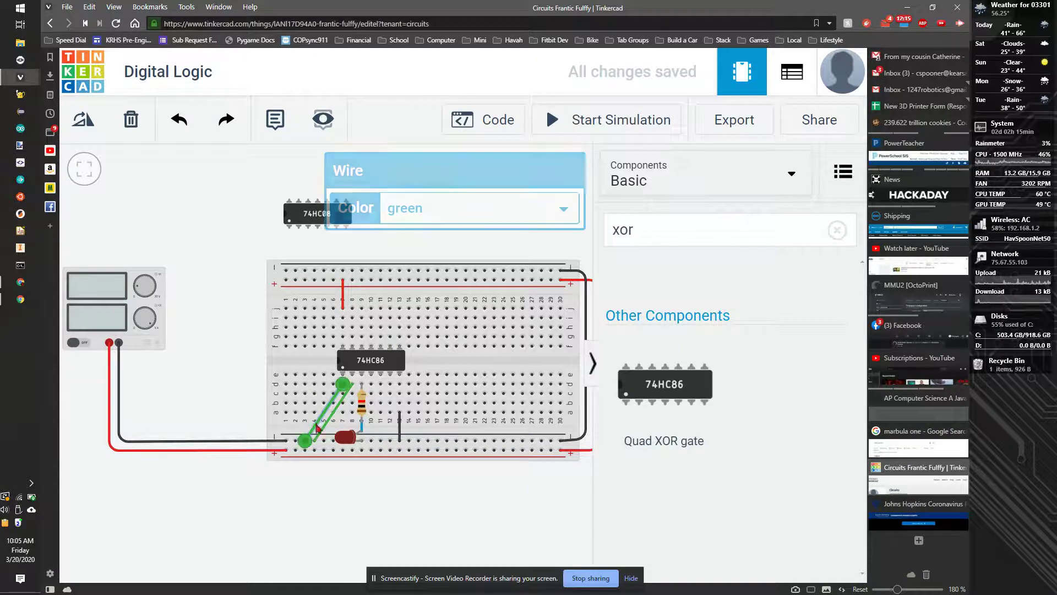
pyautogui.moveTo(306, 452); pyautogui.dragTo(305, 450)
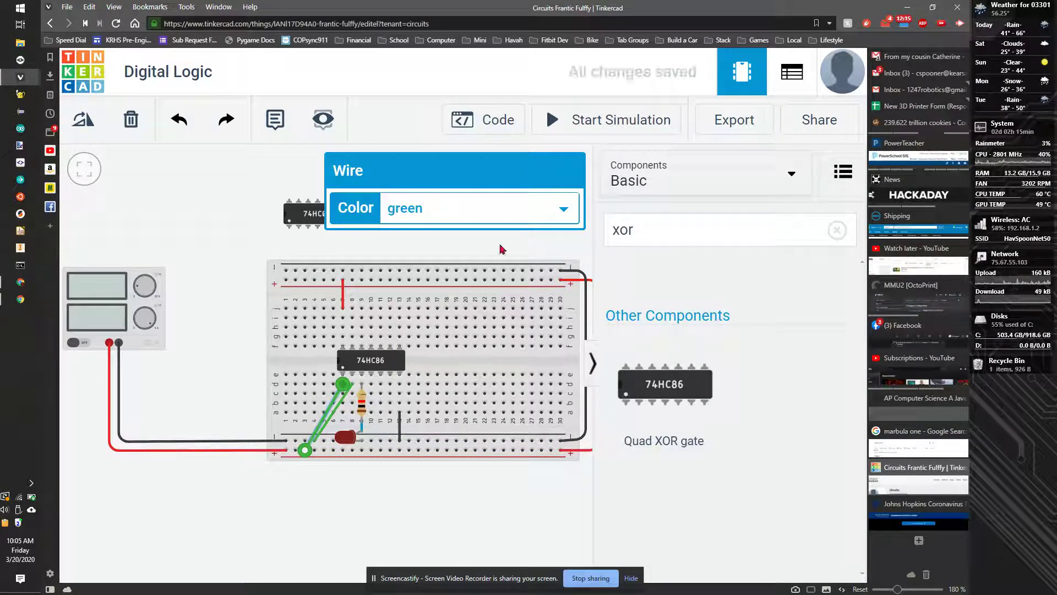
# - Read the current in simulation, shift the green wire's end down one row, and re-simulate
pyautogui.click(576, 131)
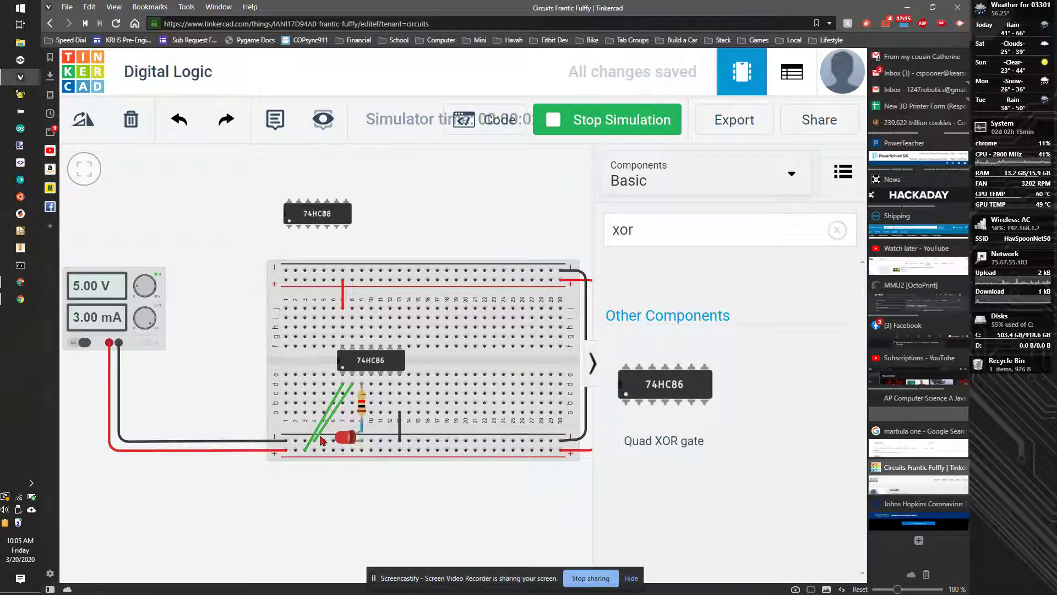
pyautogui.click(567, 129)
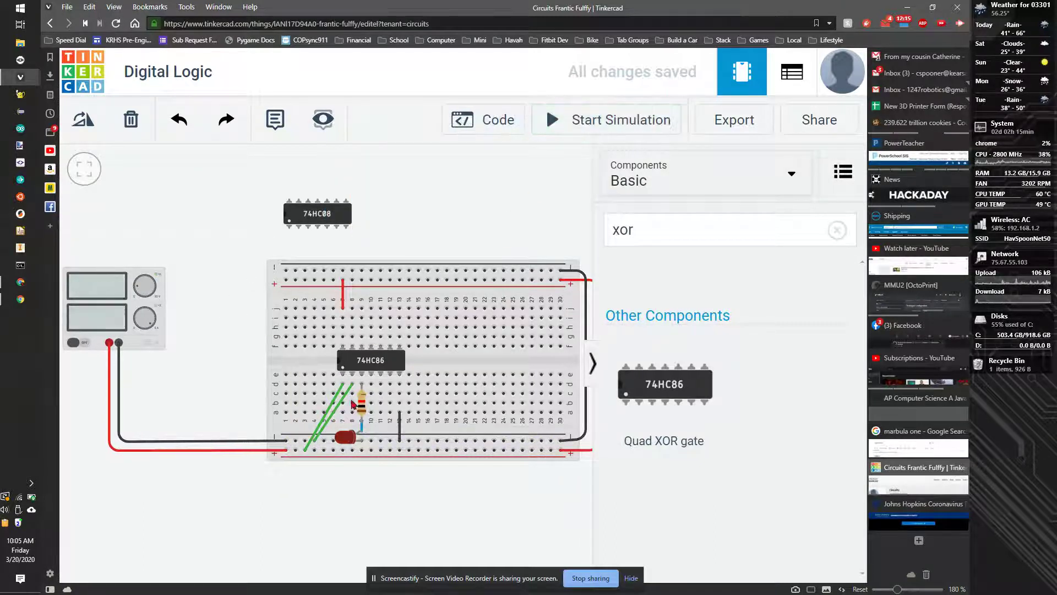
pyautogui.click(315, 444)
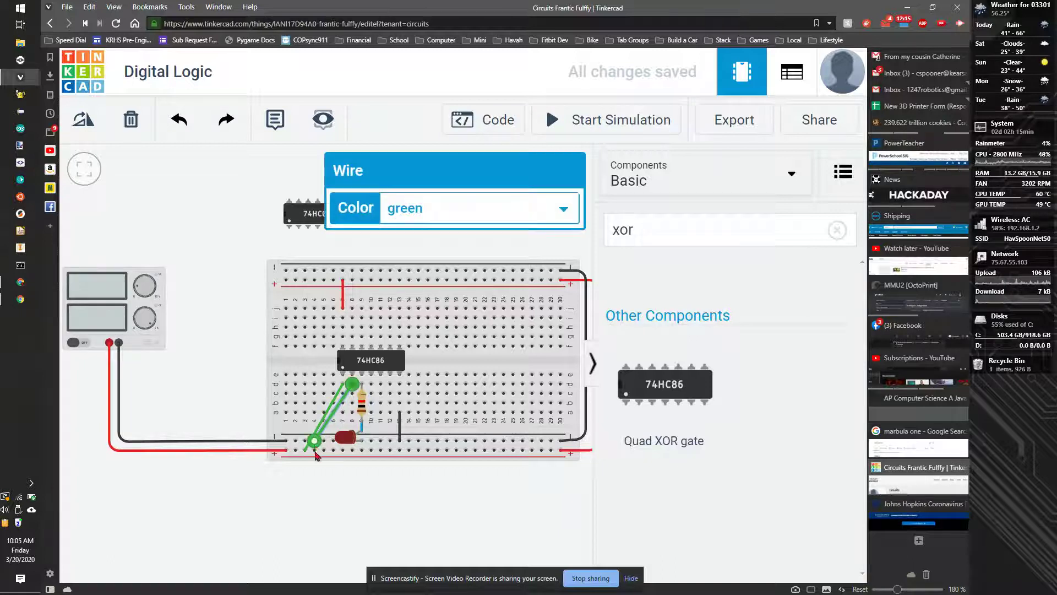
pyautogui.moveTo(316, 455); pyautogui.dragTo(316, 458)
pyautogui.click(354, 500)
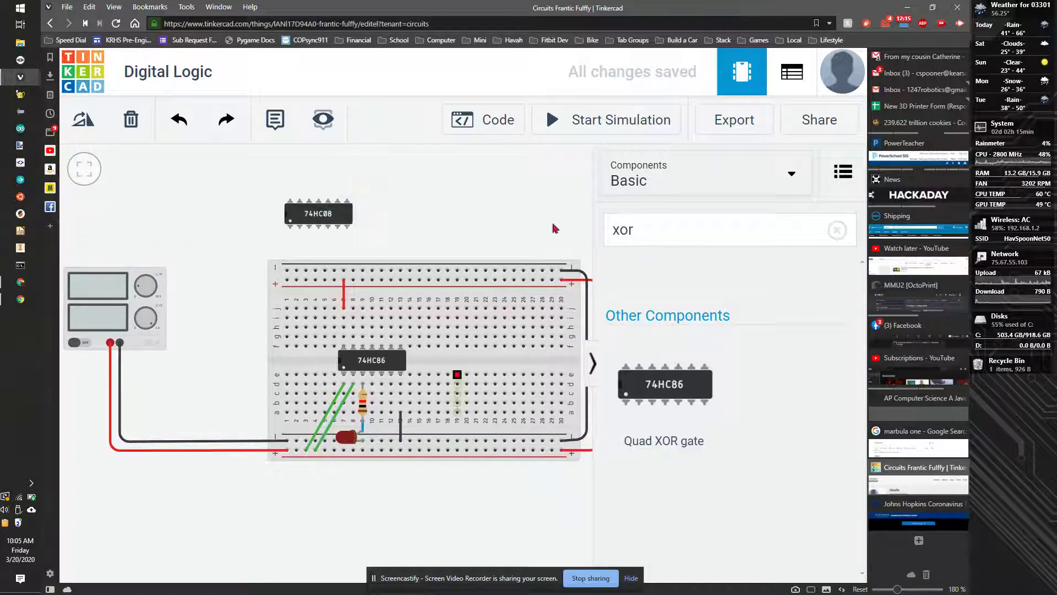
pyautogui.click(592, 132)
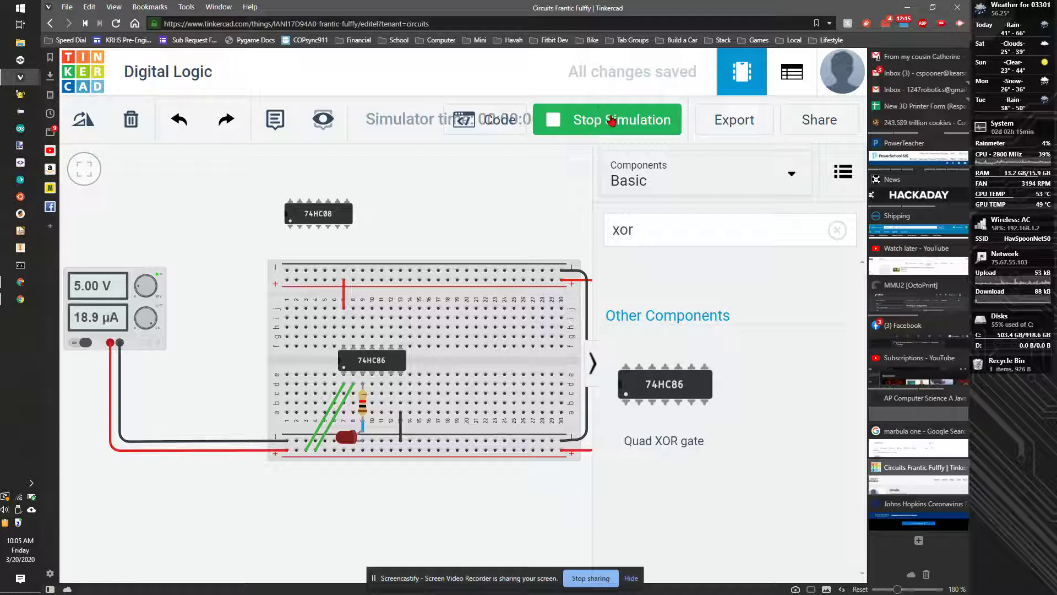
pyautogui.click(612, 121)
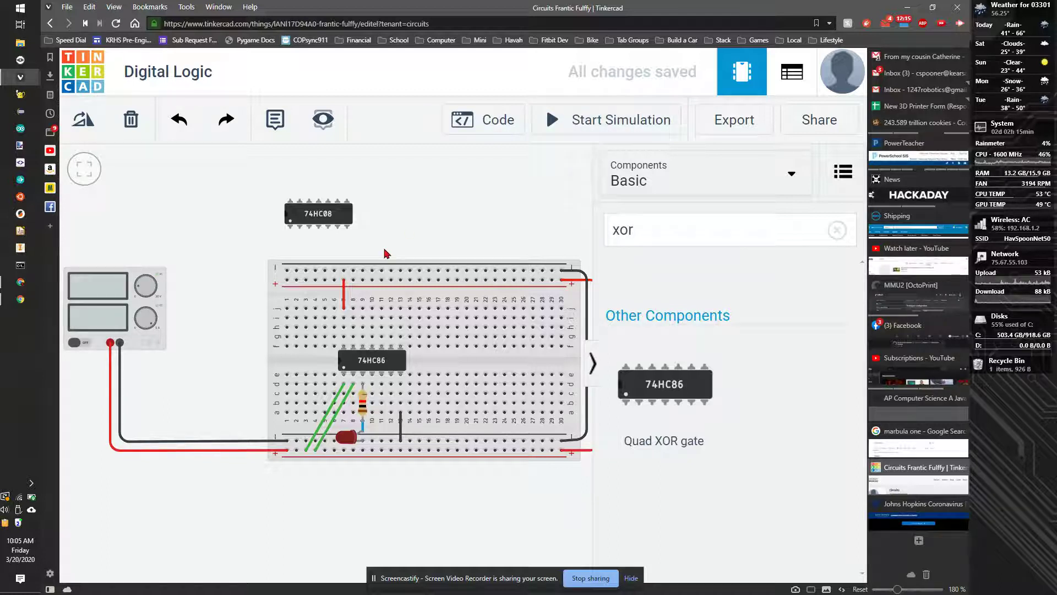